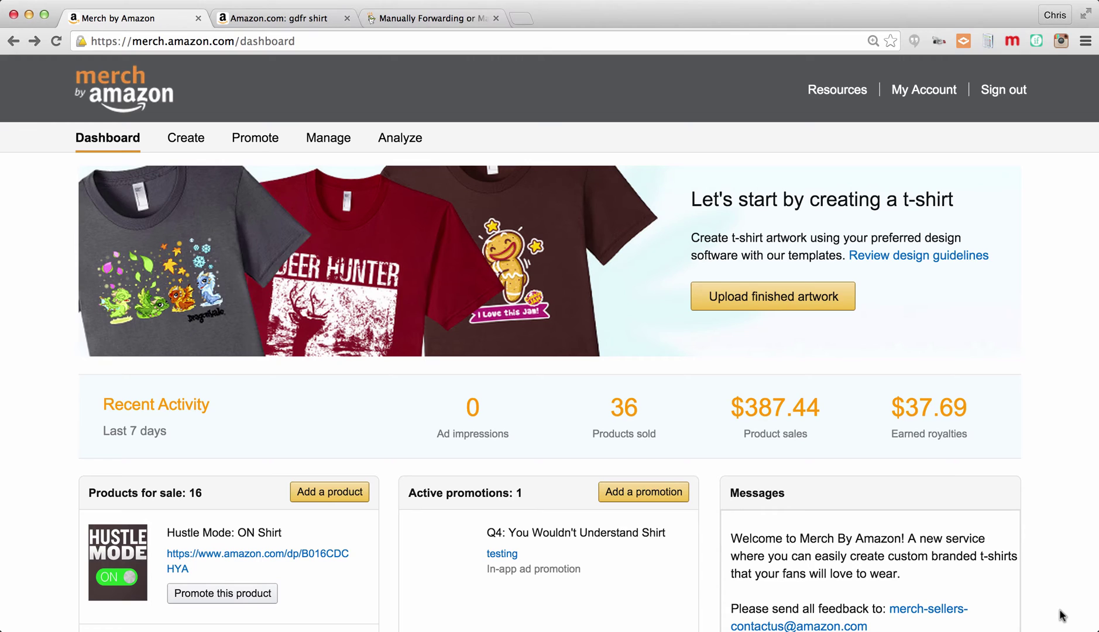
Step: View the t-shirt template page under Resources > Tools, then return to the seller dashboard
click(836, 92)
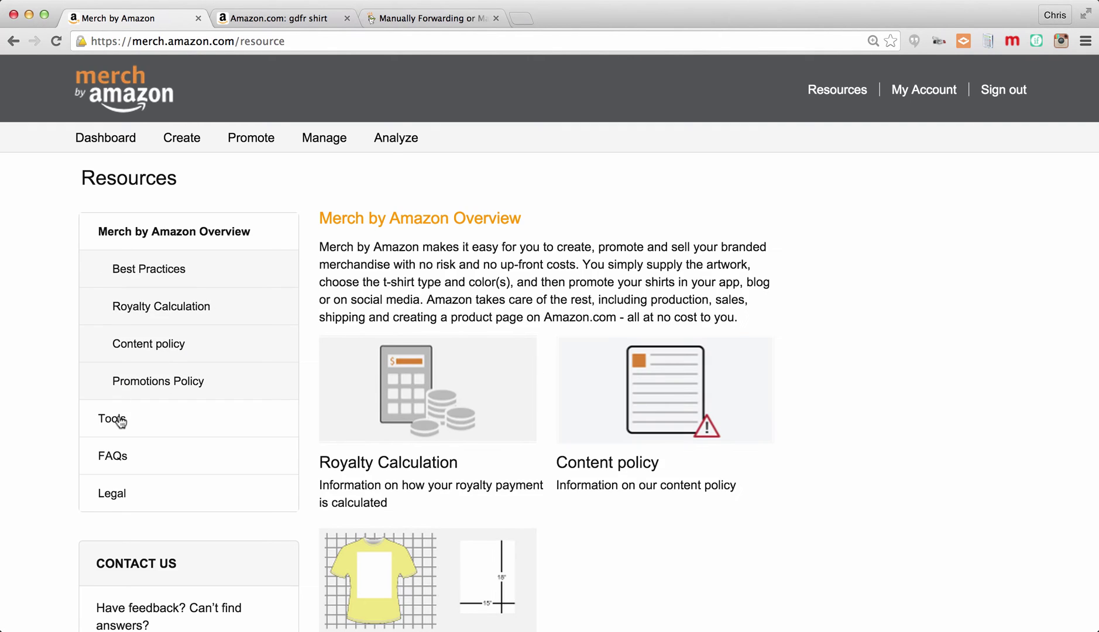
click(120, 422)
click(409, 344)
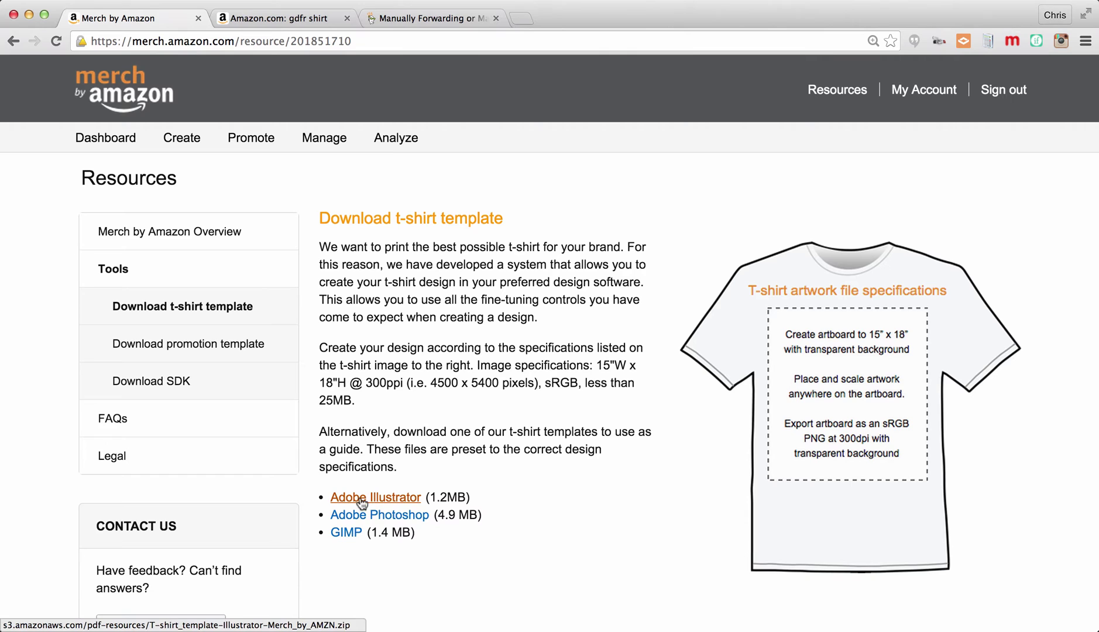
click(113, 131)
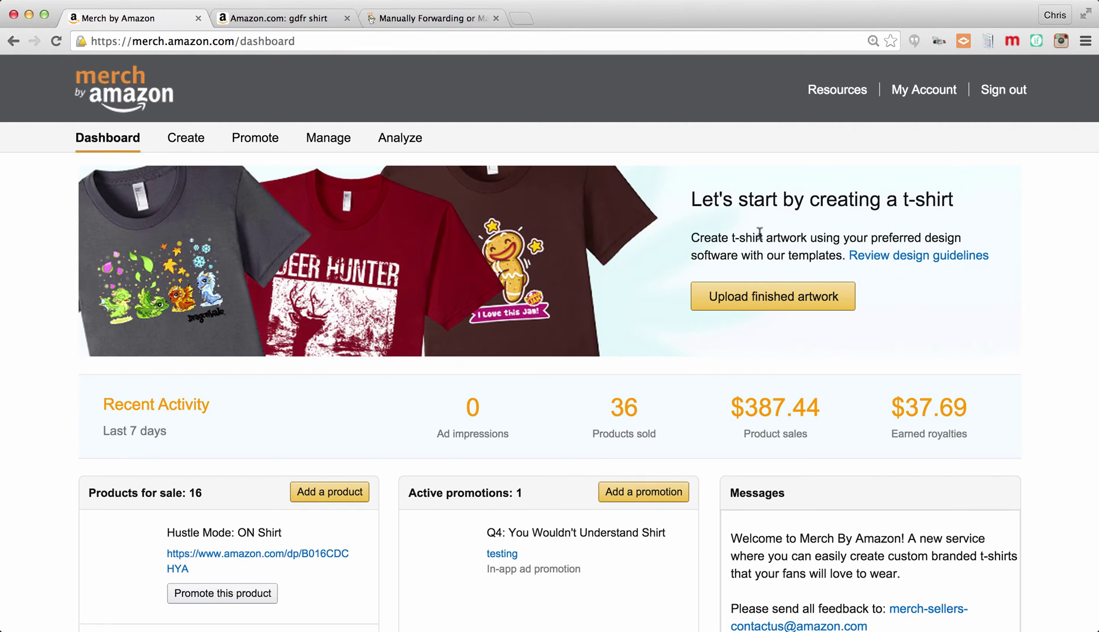
Step: Review the design guidelines, then start a new product at the Upload finished artwork step
click(898, 255)
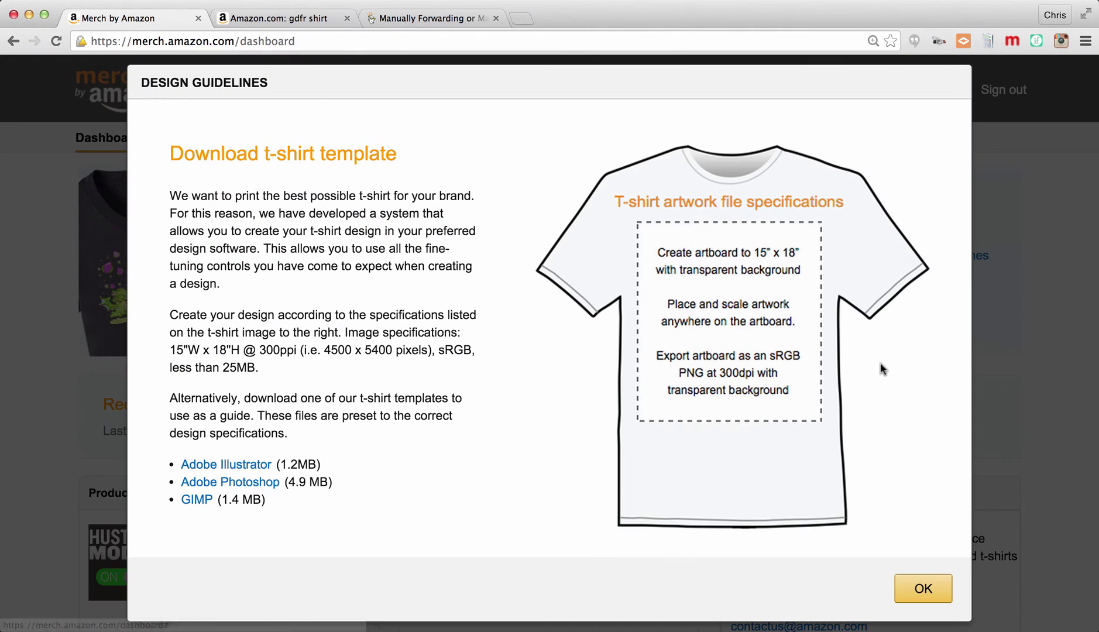
click(922, 587)
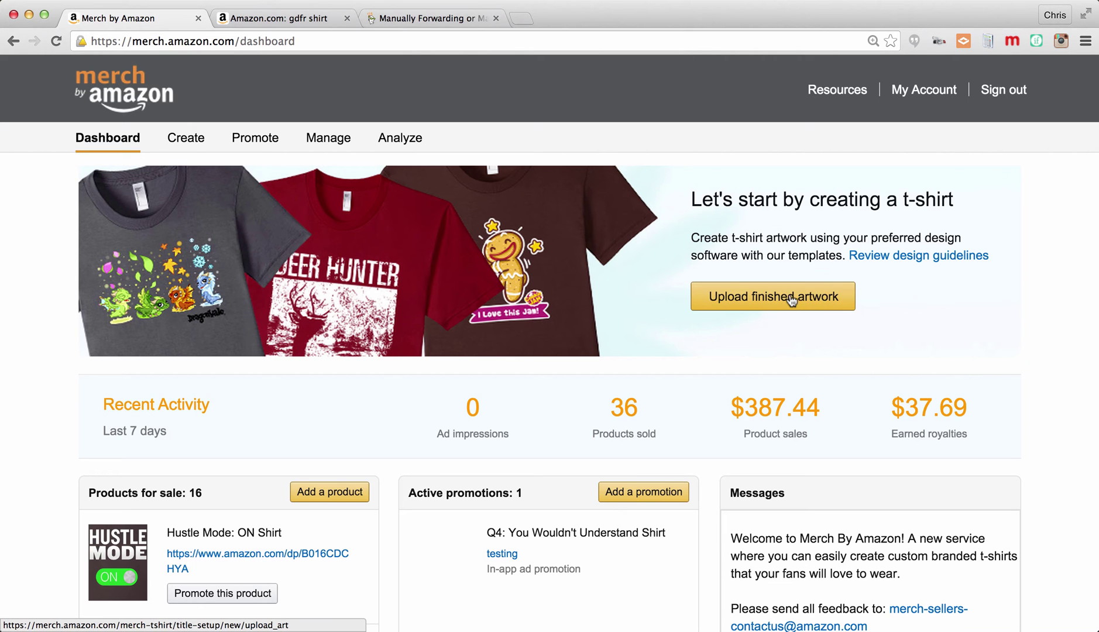
click(768, 299)
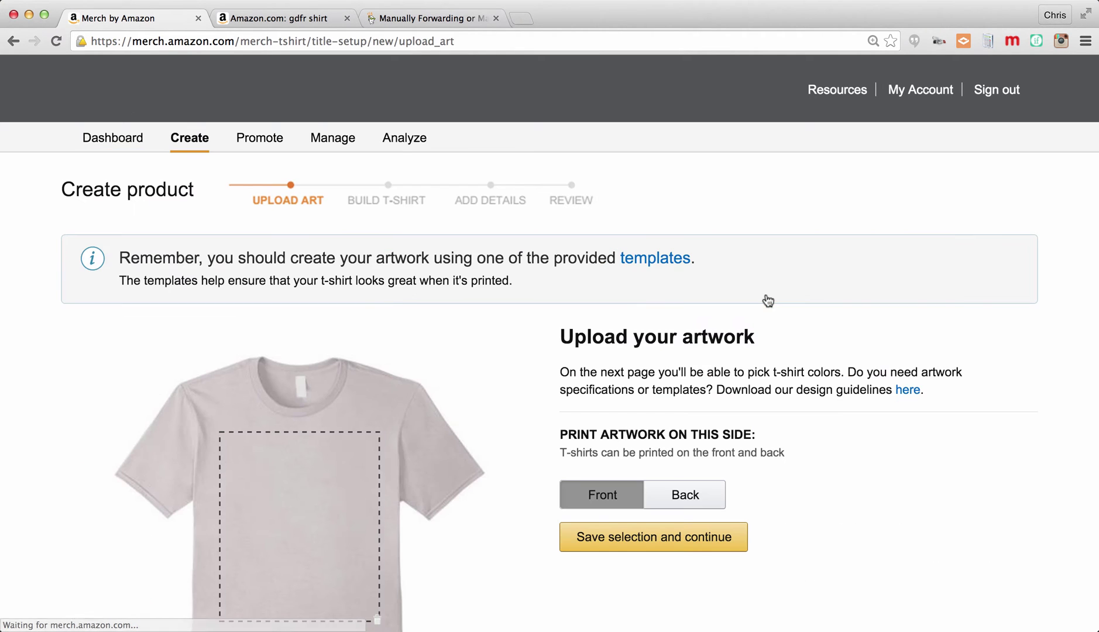
Step: Download the Adobe Photoshop t-shirt template to the Merch folder, replacing the old copy, and open its extracted folder
click(650, 259)
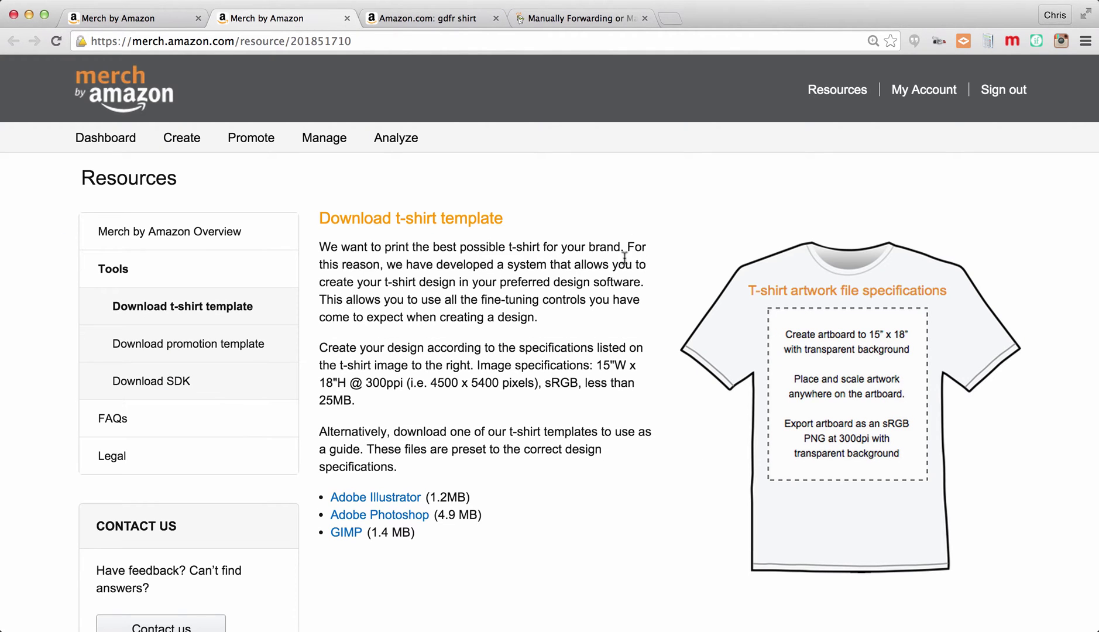
click(411, 516)
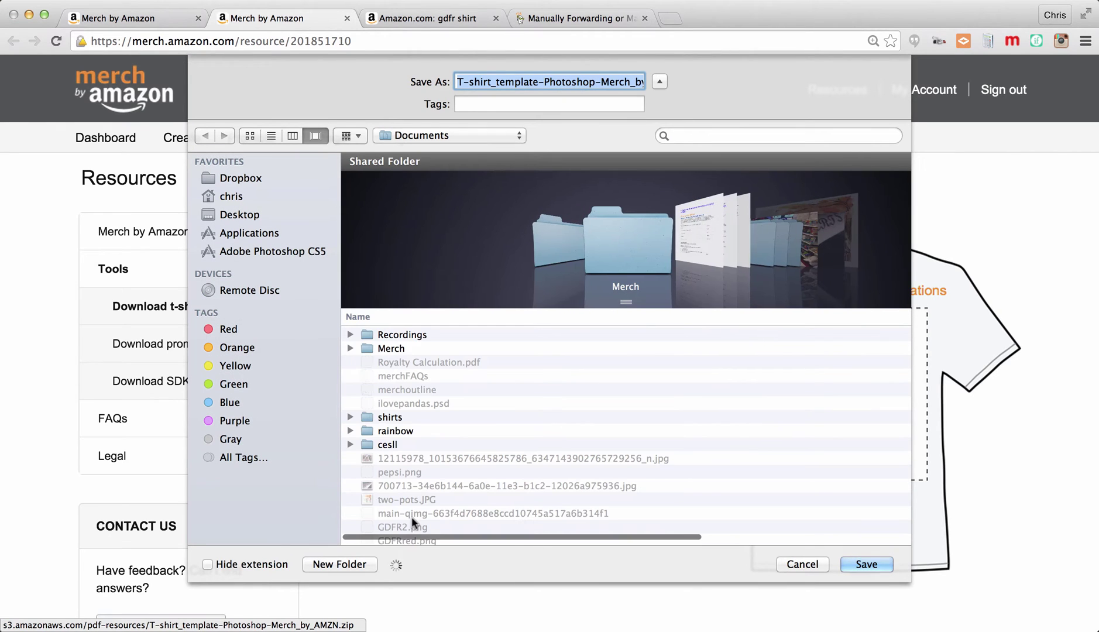
click(868, 566)
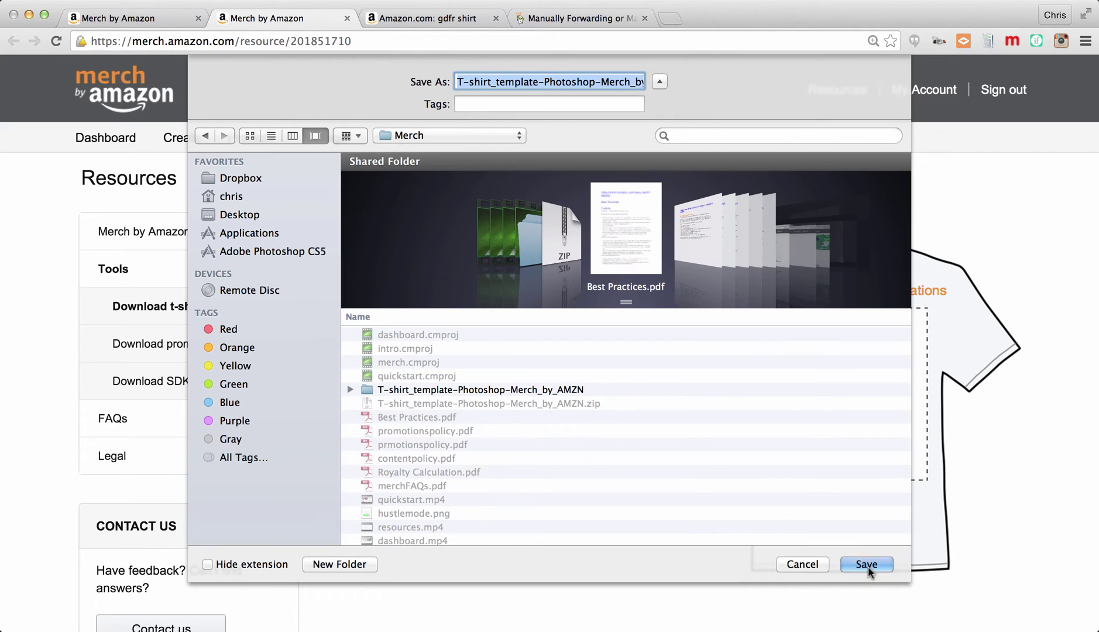
click(868, 568)
click(648, 161)
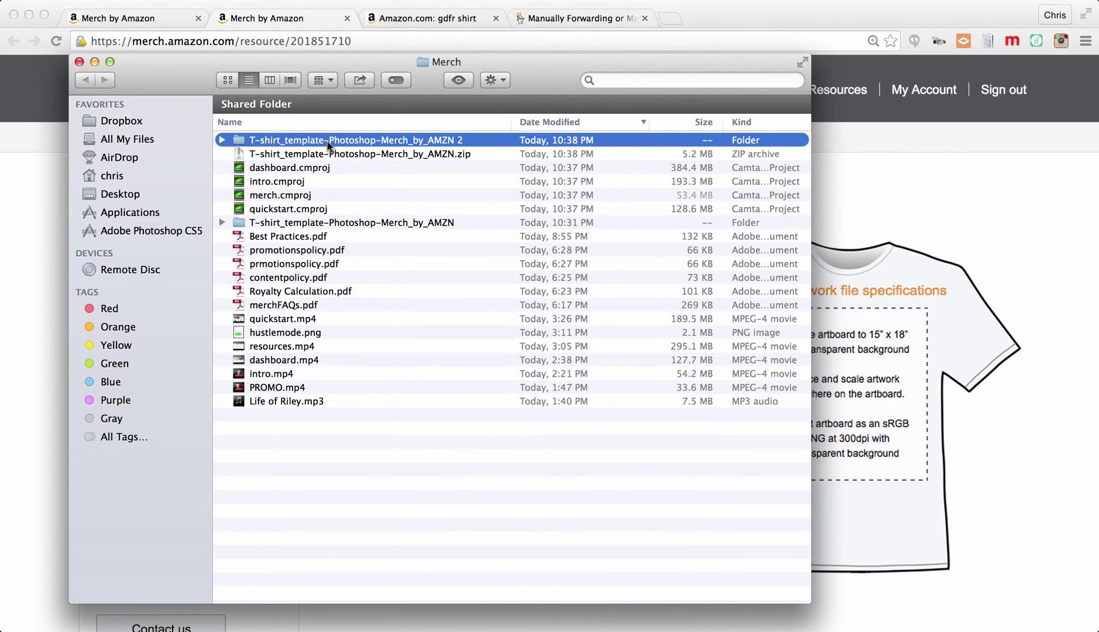
double_click(313, 141)
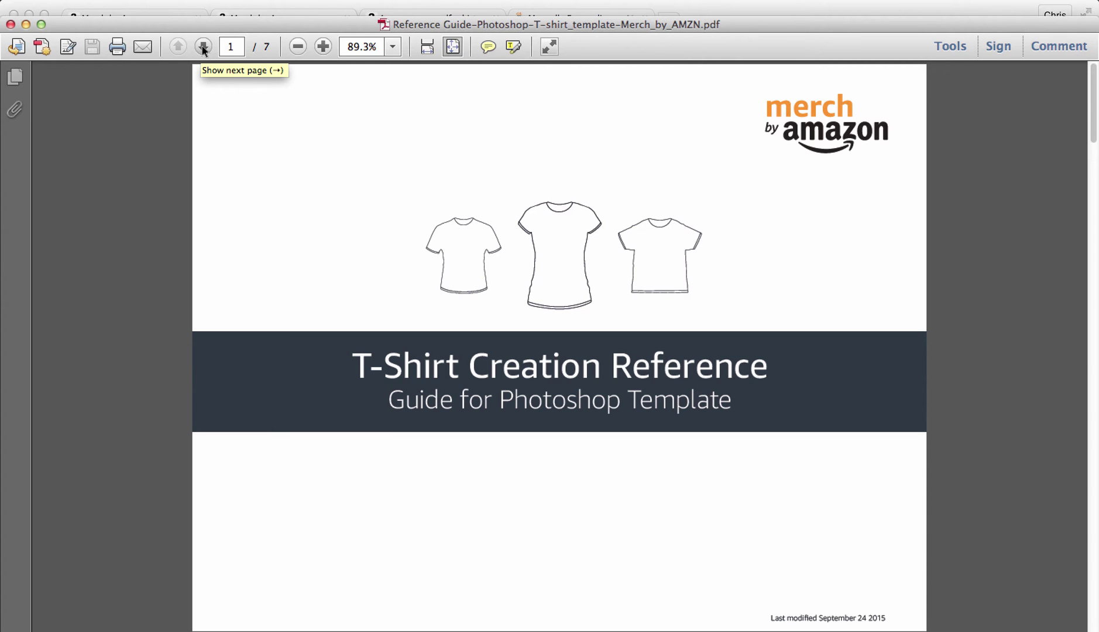
Step: Page through the reference guide from page 2 to page 7, then bring Photoshop CS5 forward
click(203, 47)
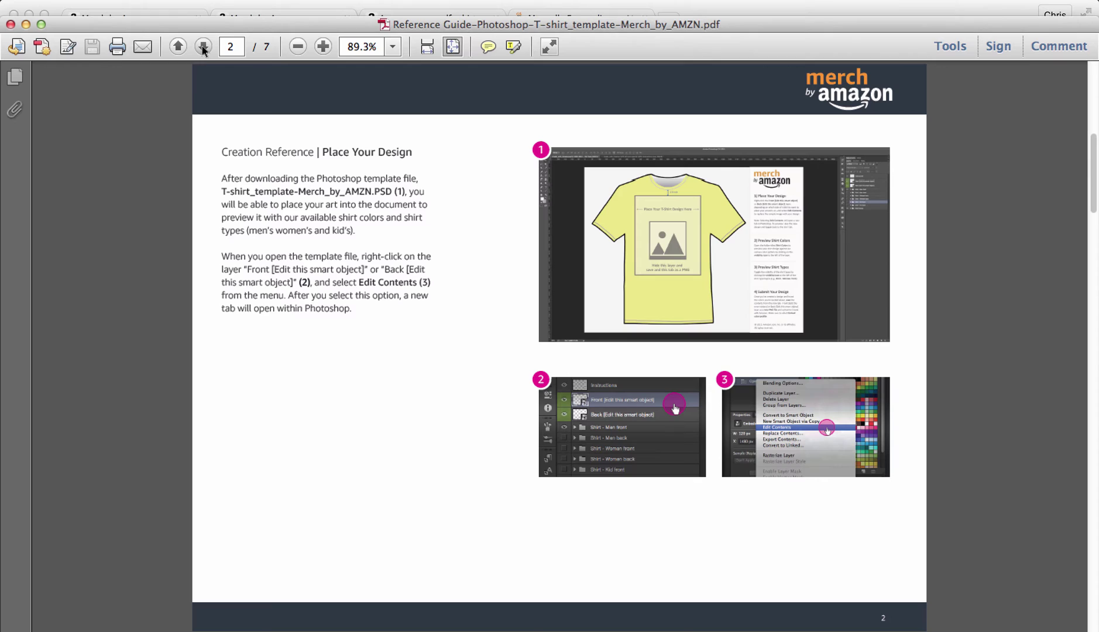
click(203, 46)
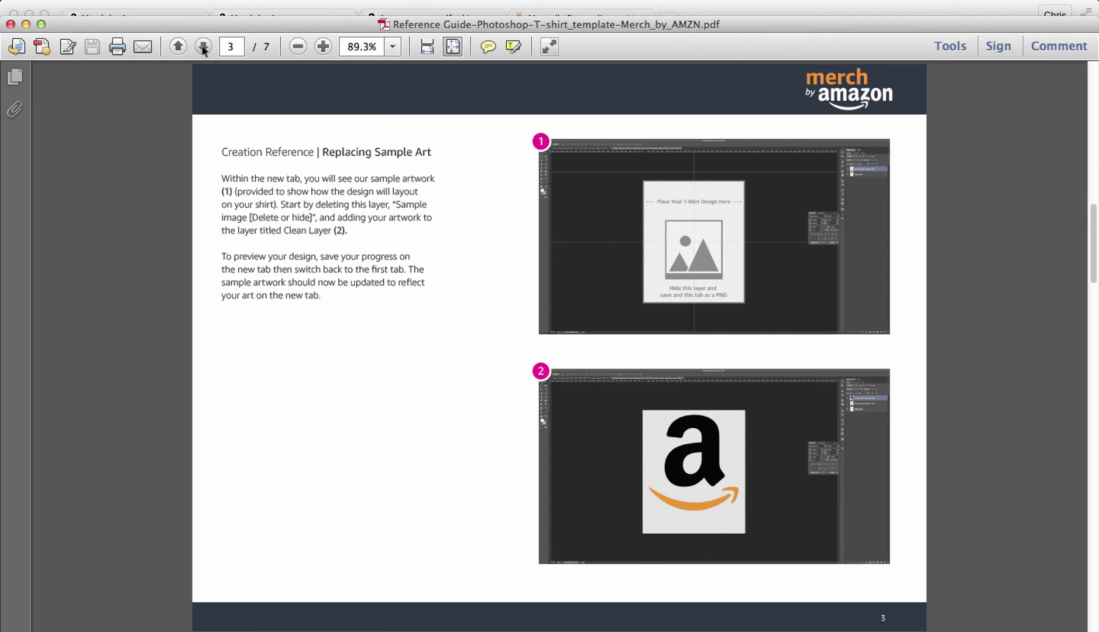
click(203, 47)
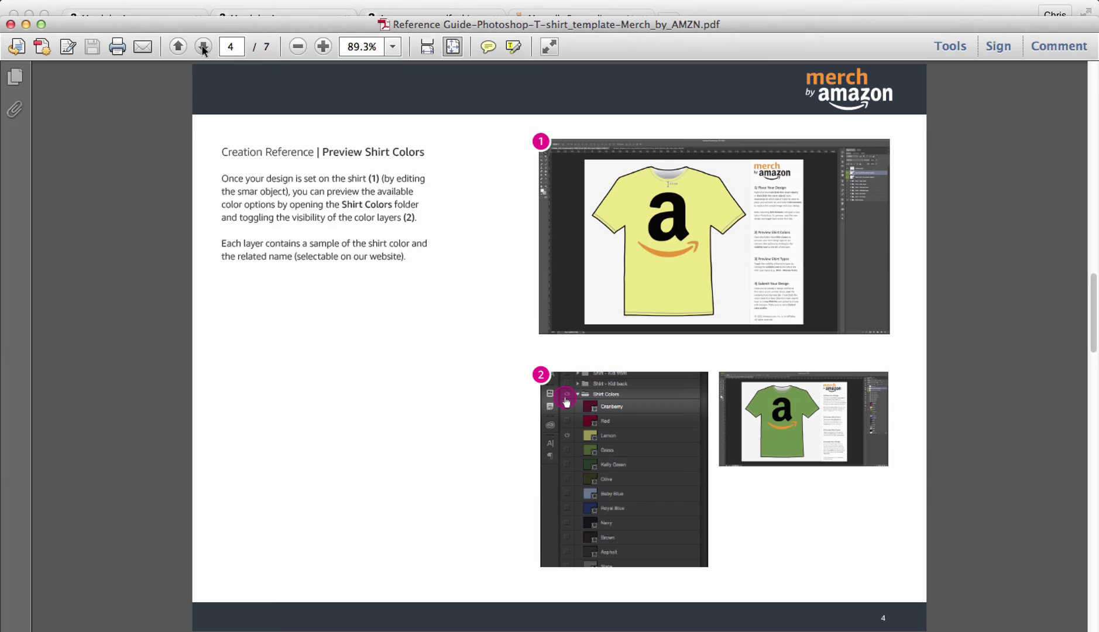
click(203, 47)
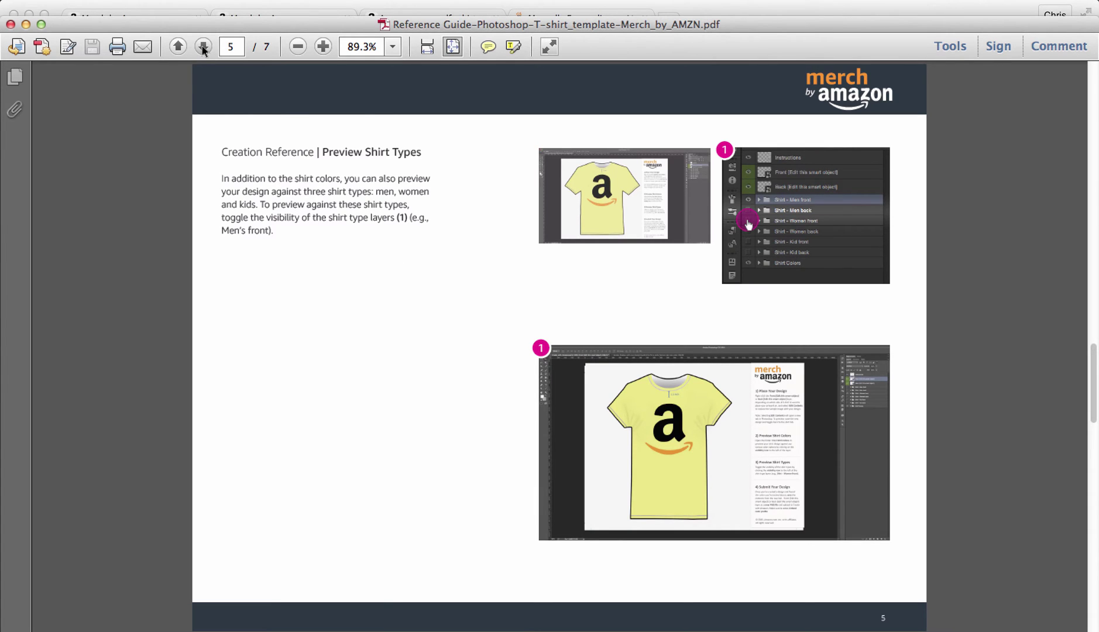
click(203, 46)
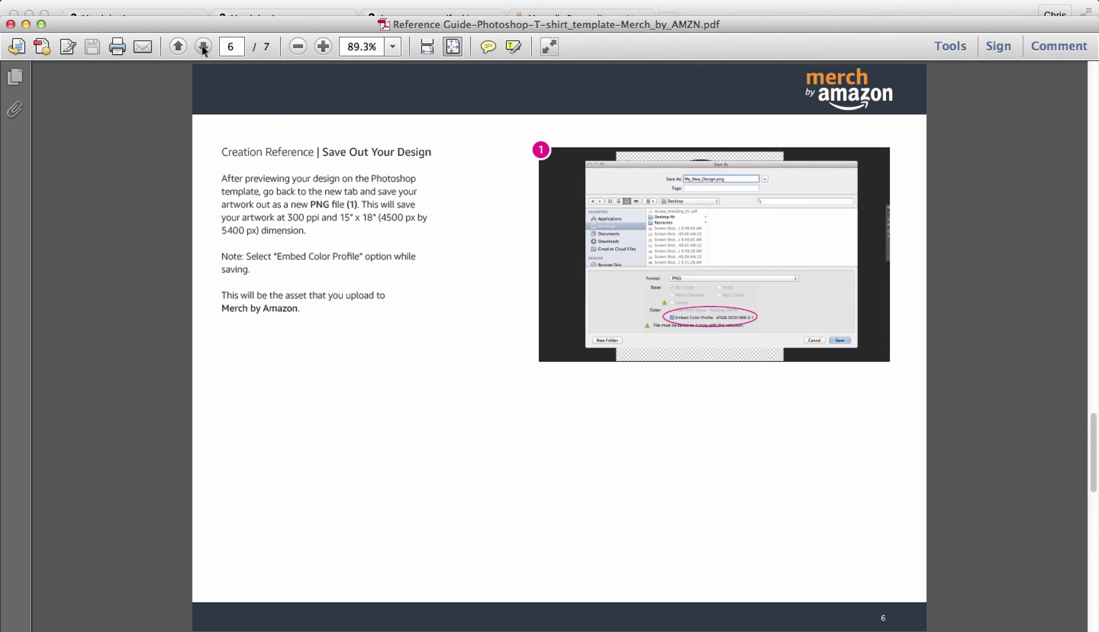
click(203, 47)
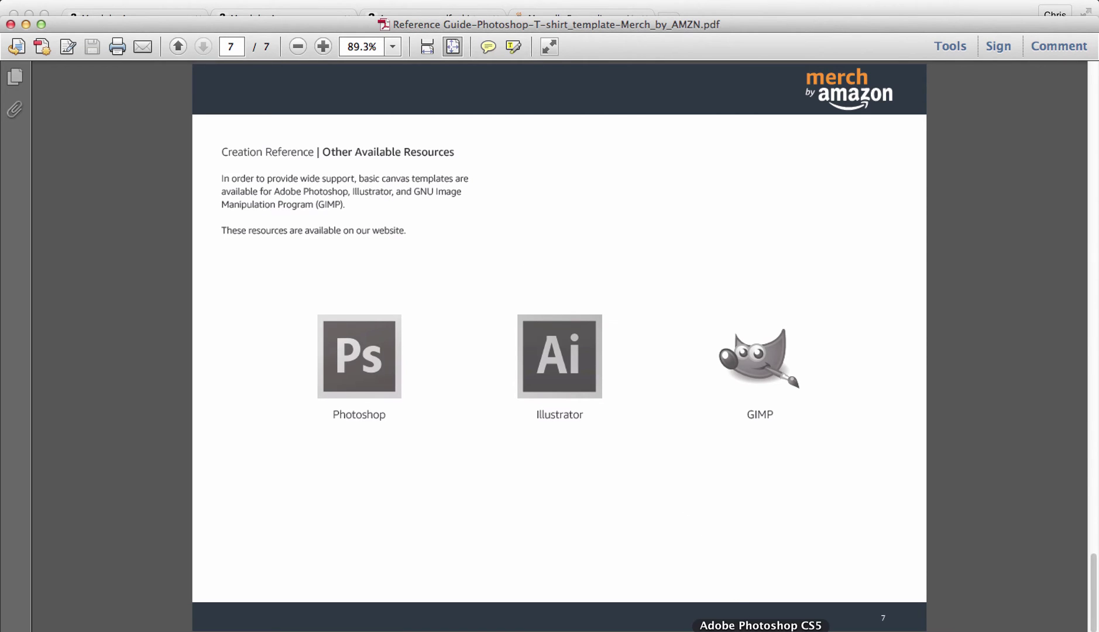
click(760, 629)
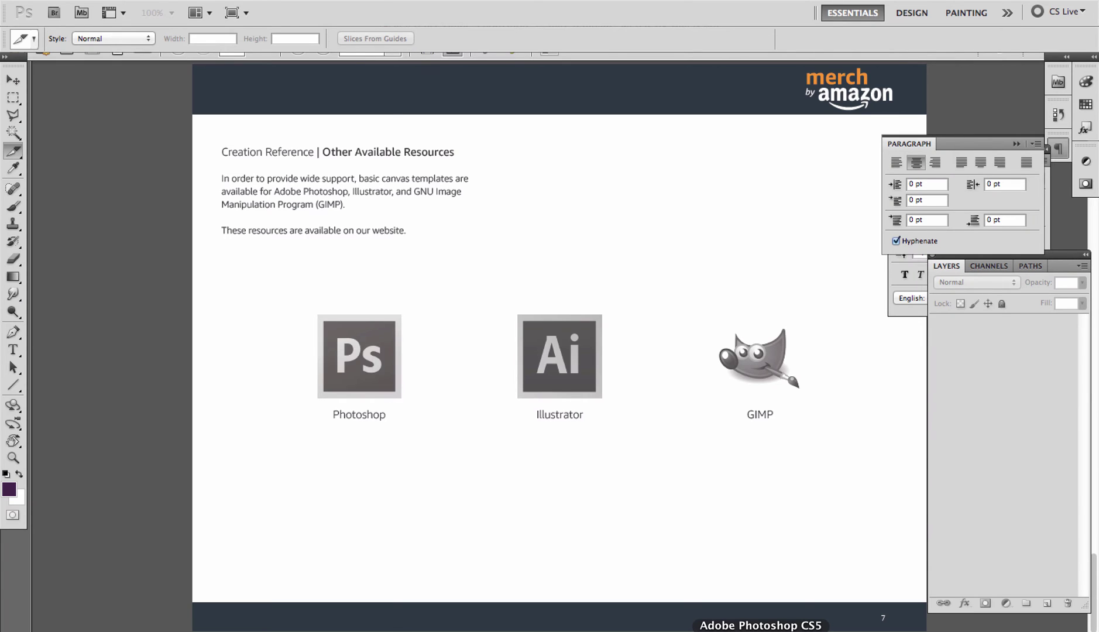
Step: Open T-shirt_template-Merch_by_AMZN .psd with Keep Layers so its layers stay editable
key(super+o)
click(373, 255)
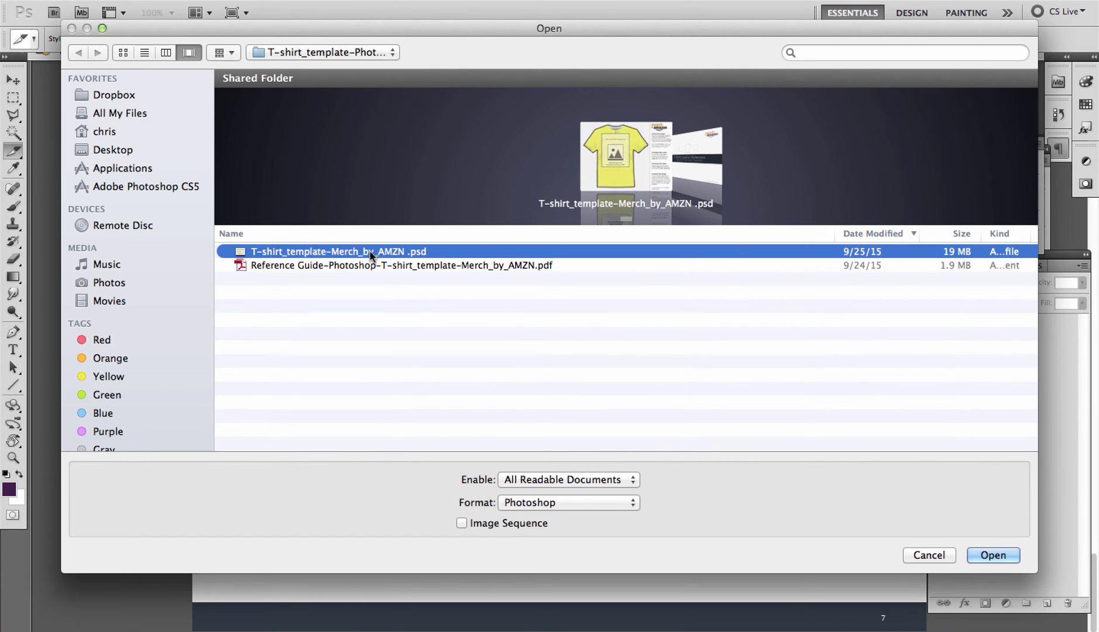
click(991, 554)
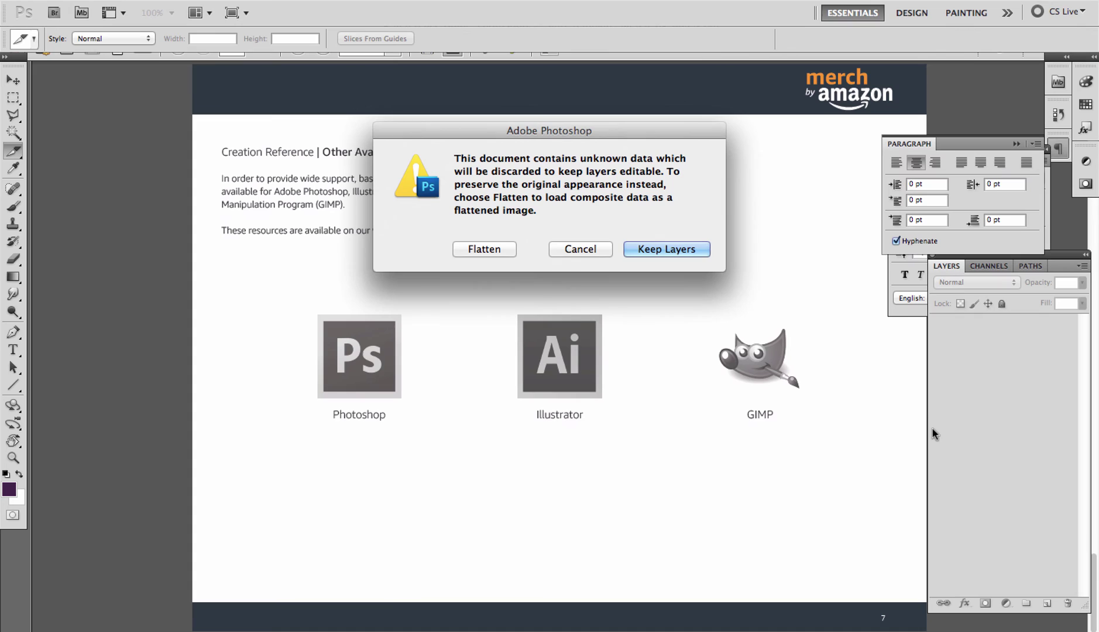
click(675, 249)
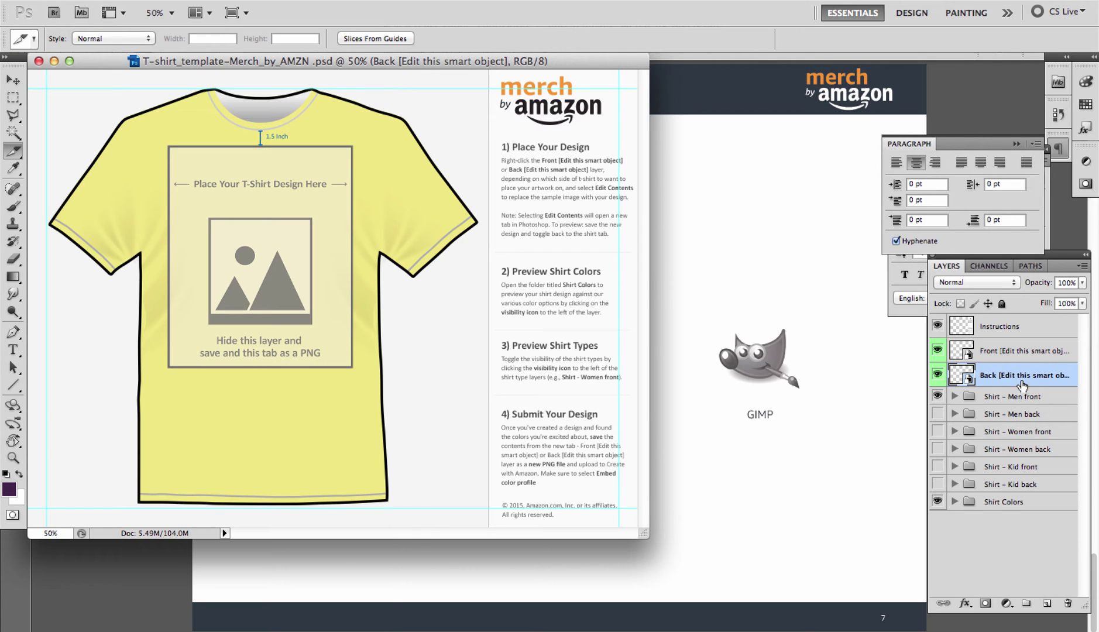
Step: Edit the contents of the Front [Edit this smart object] layer, acknowledging the save notice
click(996, 354)
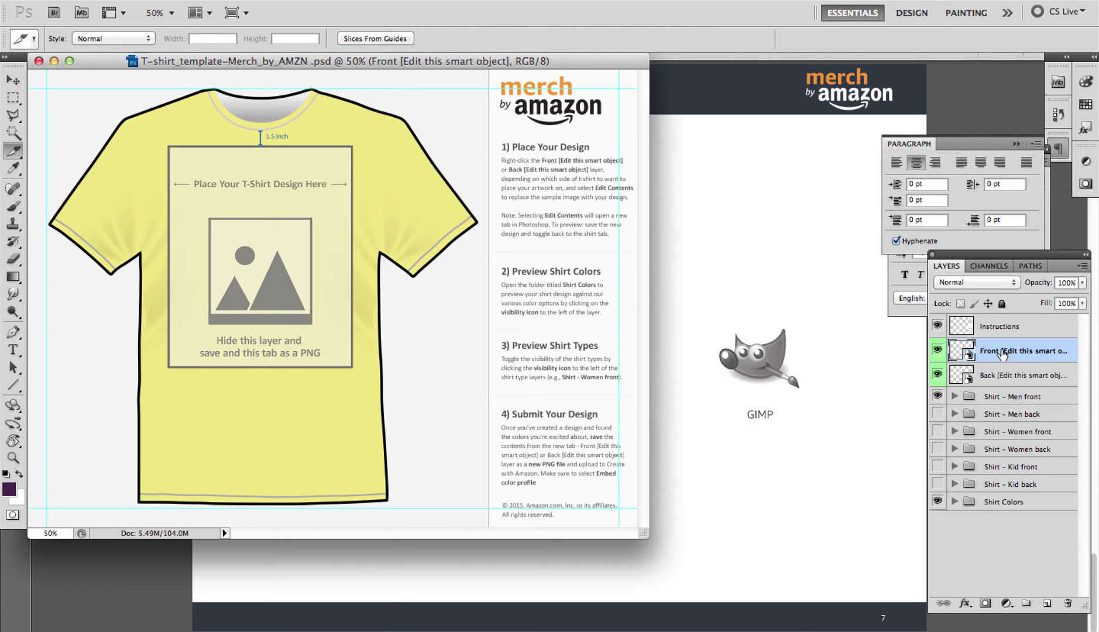
right_click(1003, 351)
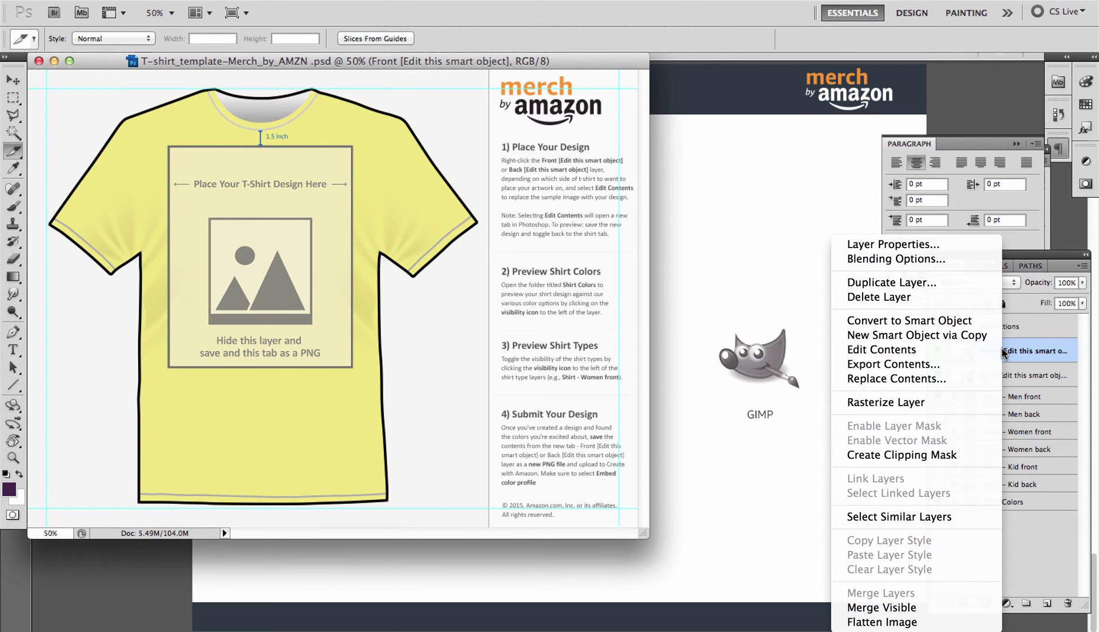
click(906, 350)
click(657, 312)
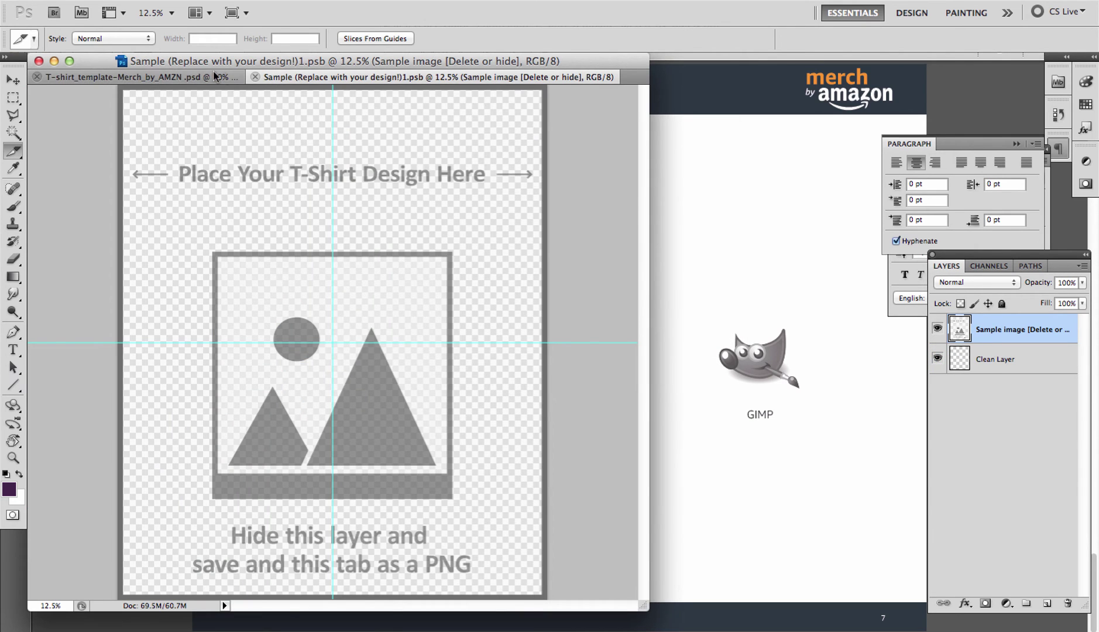
Step: Hide the 'Sample image' layer in the Sample (Replace with your design!)1.psb document
click(190, 76)
click(417, 78)
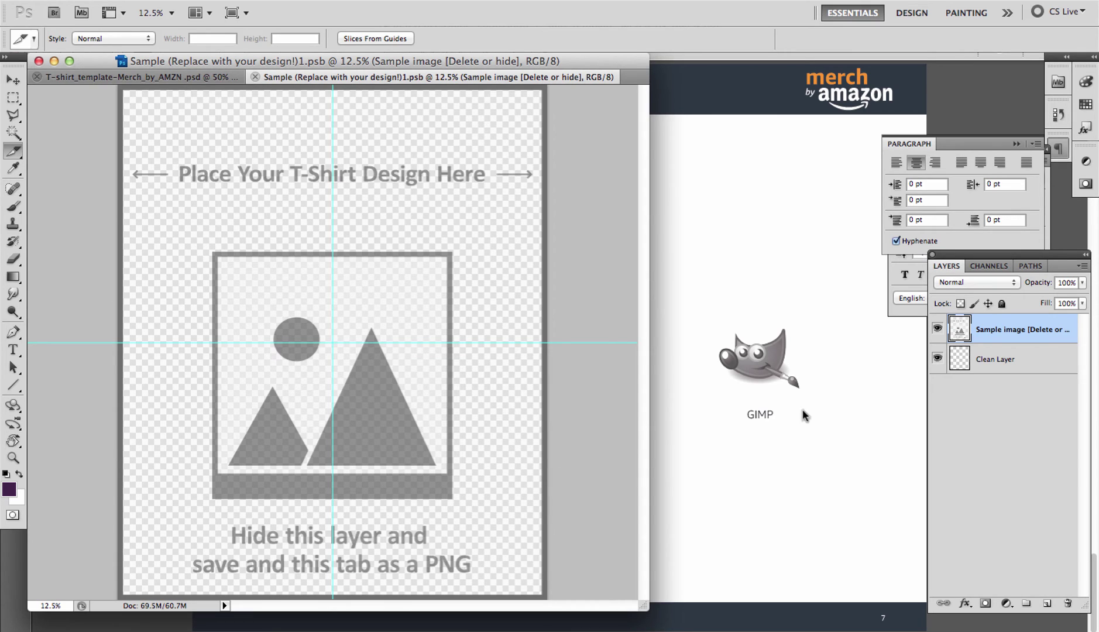
click(937, 330)
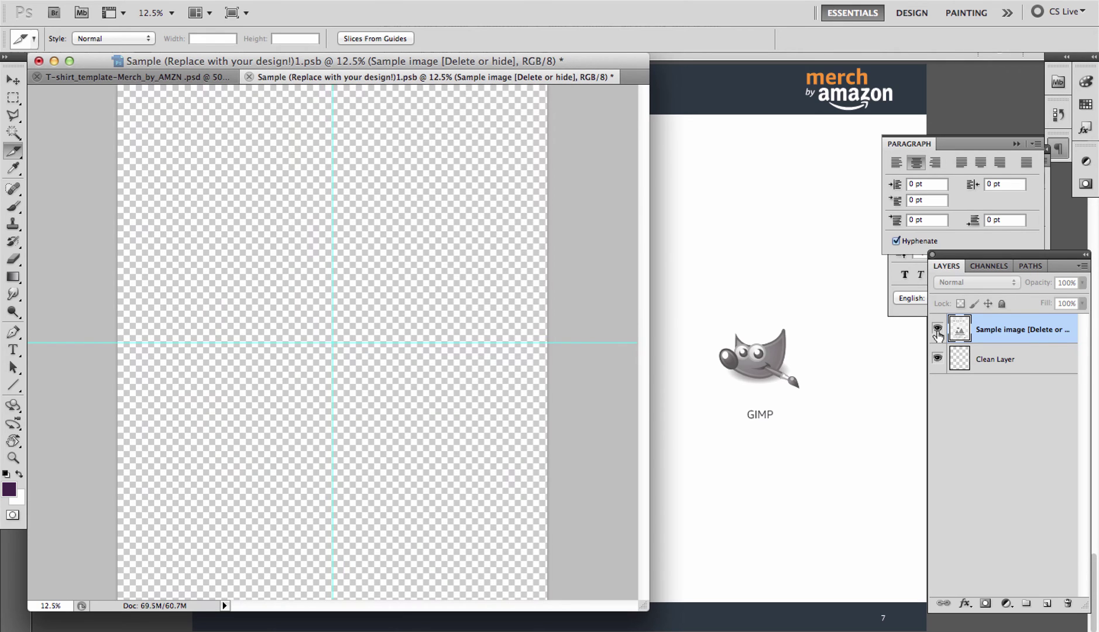
click(937, 331)
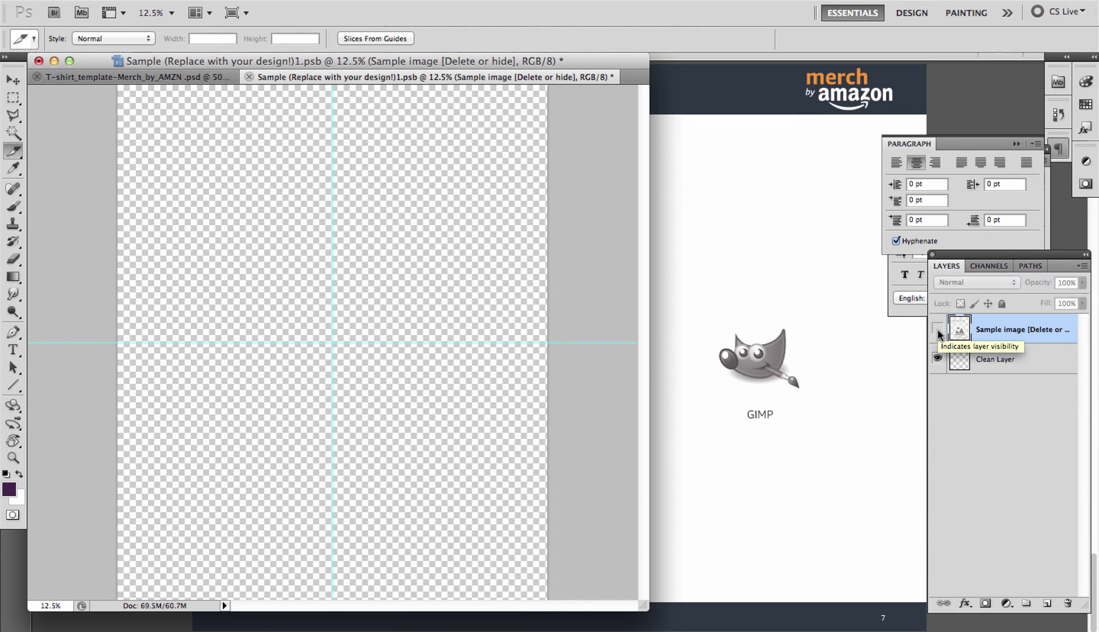
Step: Open hustlemode.png from the Merch folder as a new document
key(super+o)
click(368, 51)
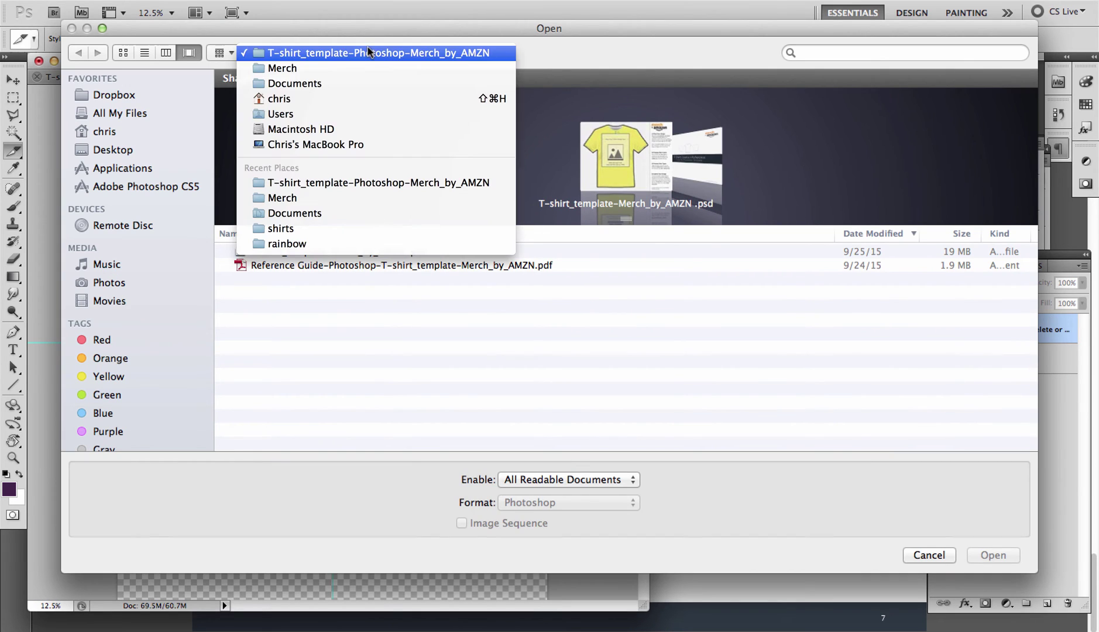
click(313, 70)
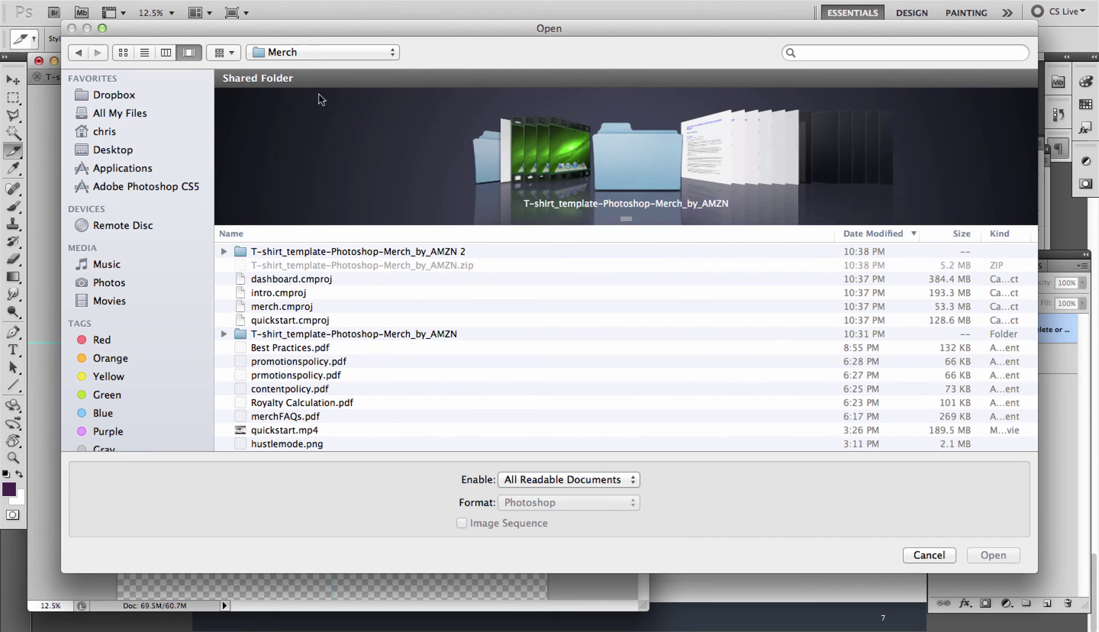
click(304, 334)
scroll(290, 327, down, 3)
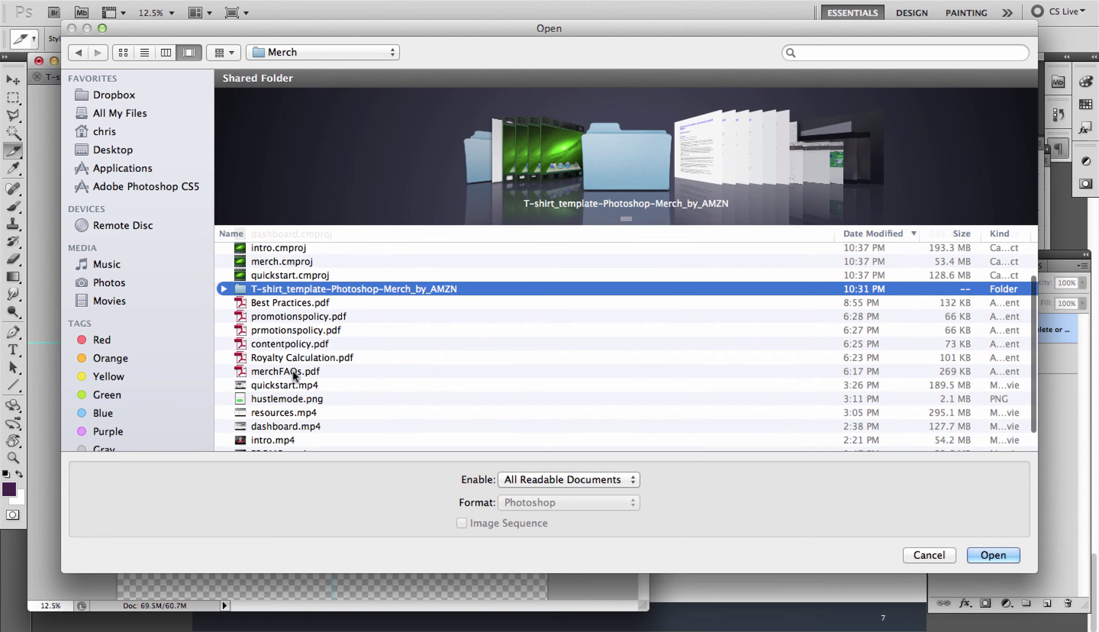
click(295, 398)
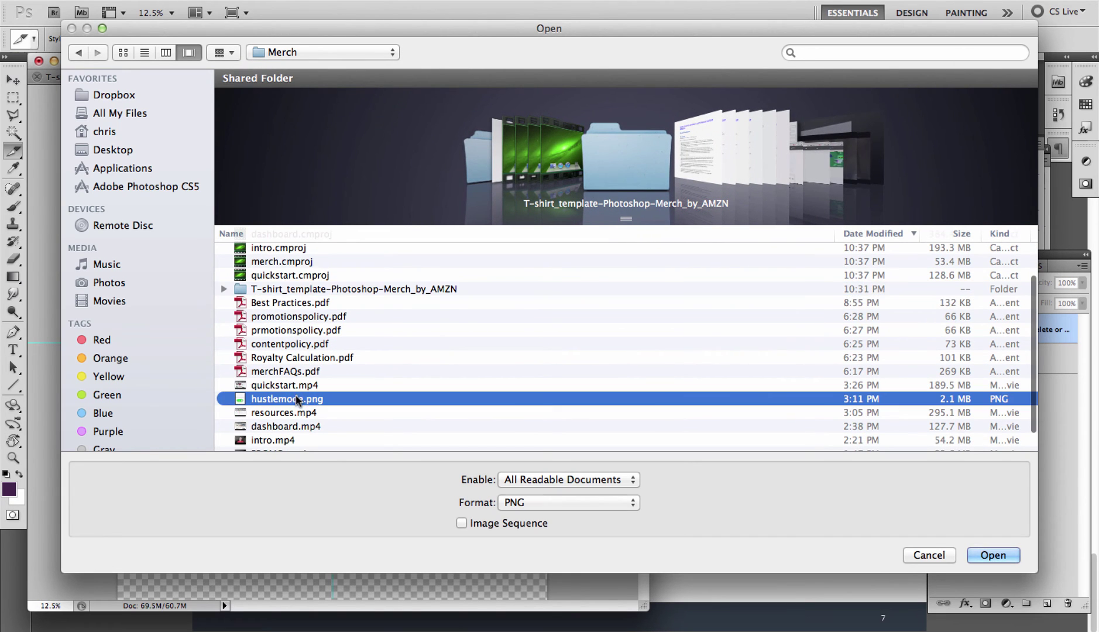
click(989, 557)
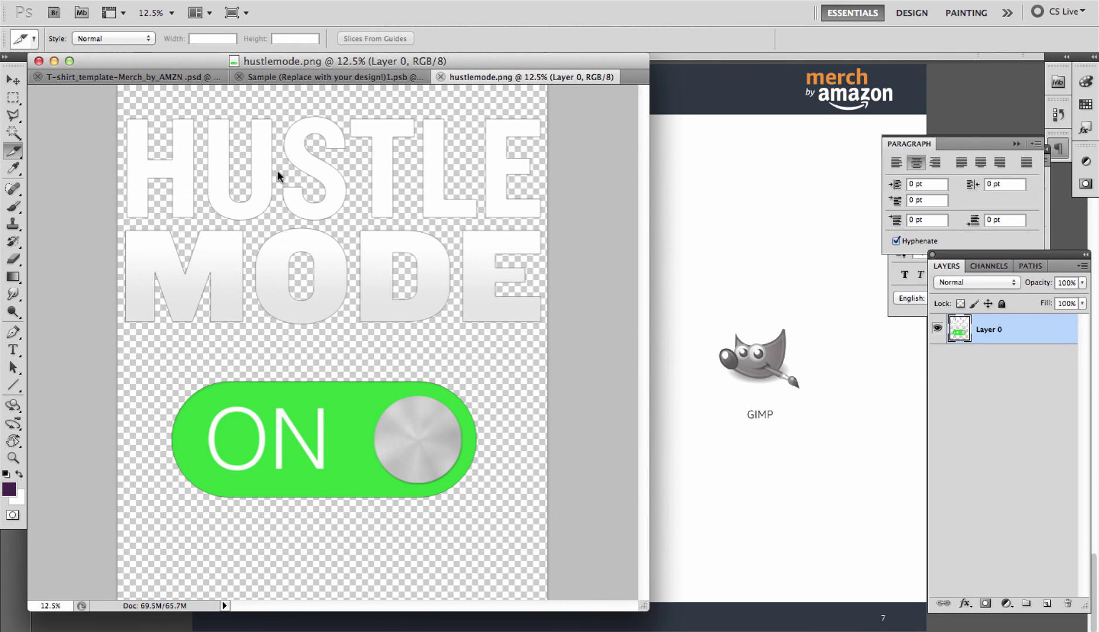
Step: Add a new Layer 1 and move it beneath Layer 0
click(237, 0)
mouse_move(252, 8)
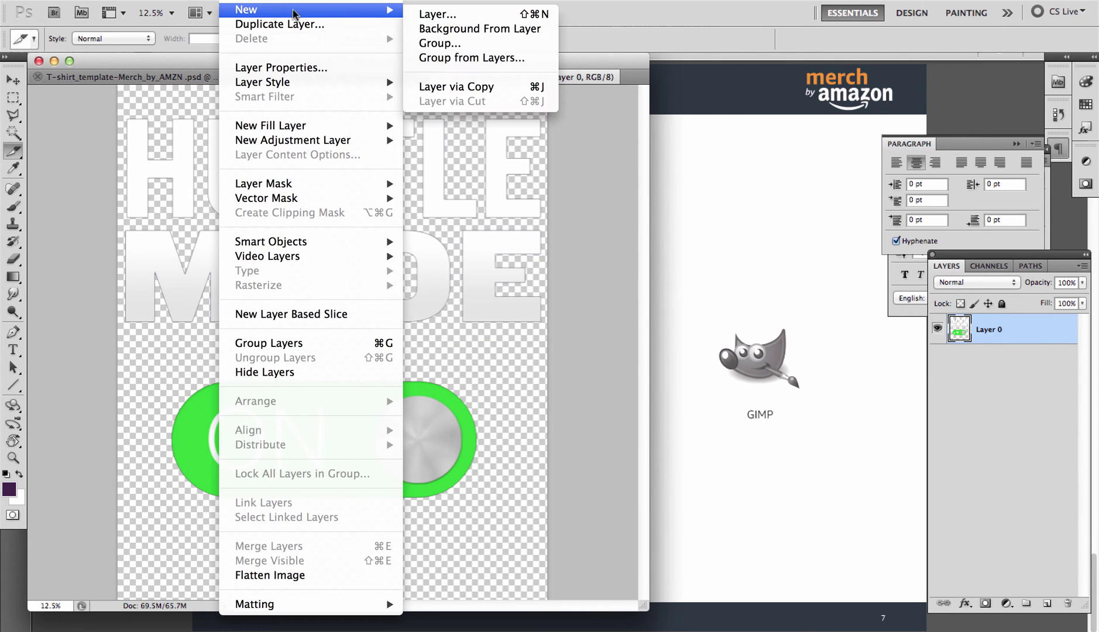
click(413, 19)
click(700, 265)
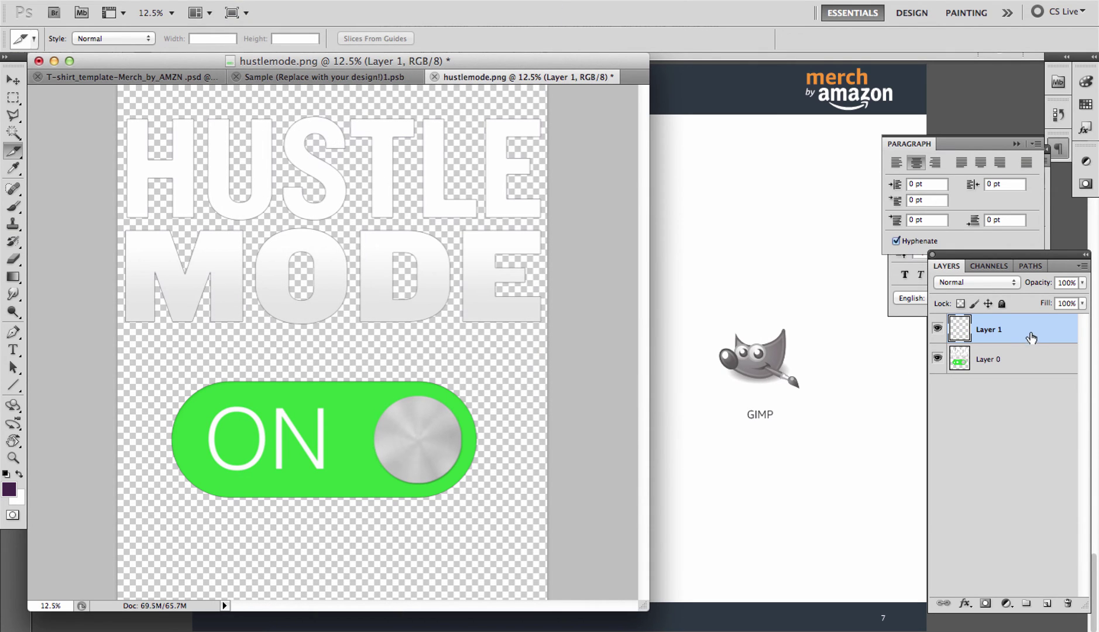
drag(1031, 337, 1029, 375)
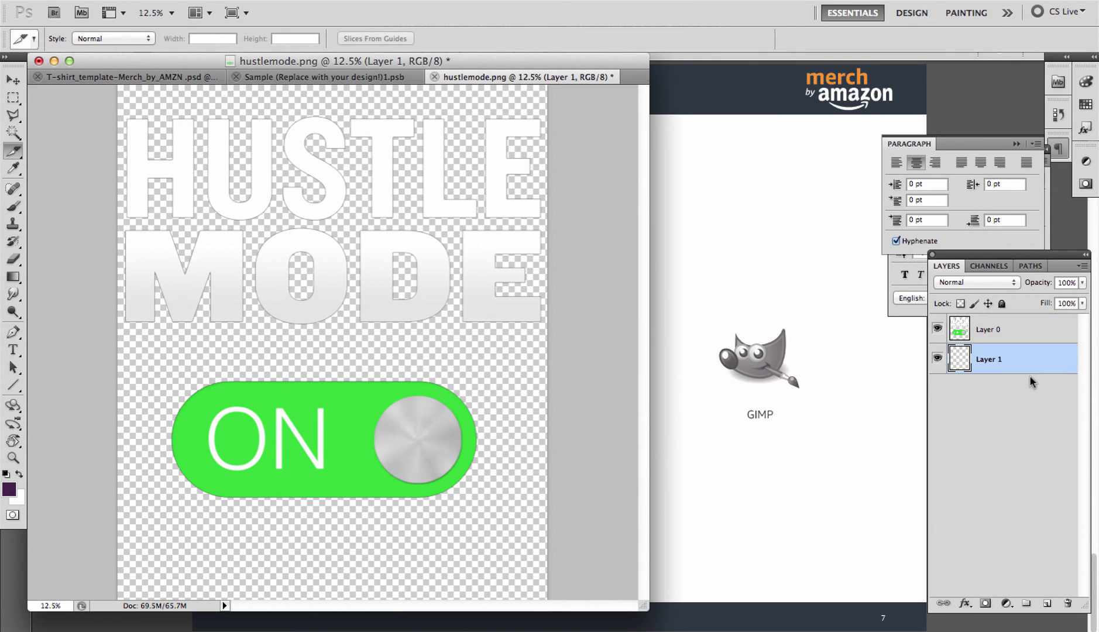
Step: Select the canvas with the Magic Wand and fill Layer 1 with White
click(13, 133)
click(122, 90)
click(191, 1)
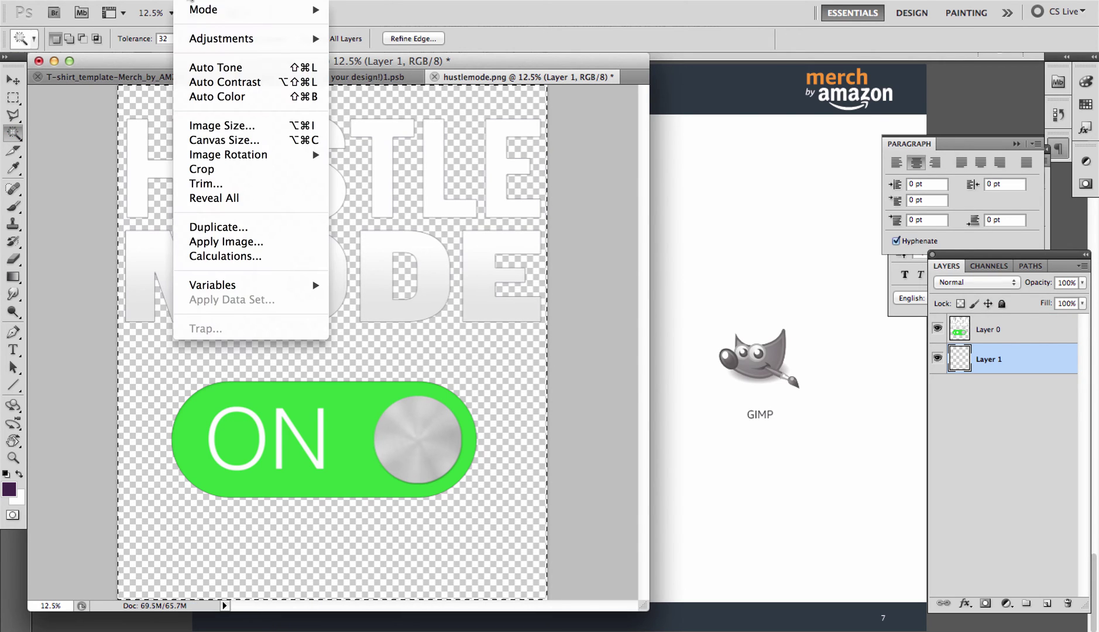
mouse_move(153, 1)
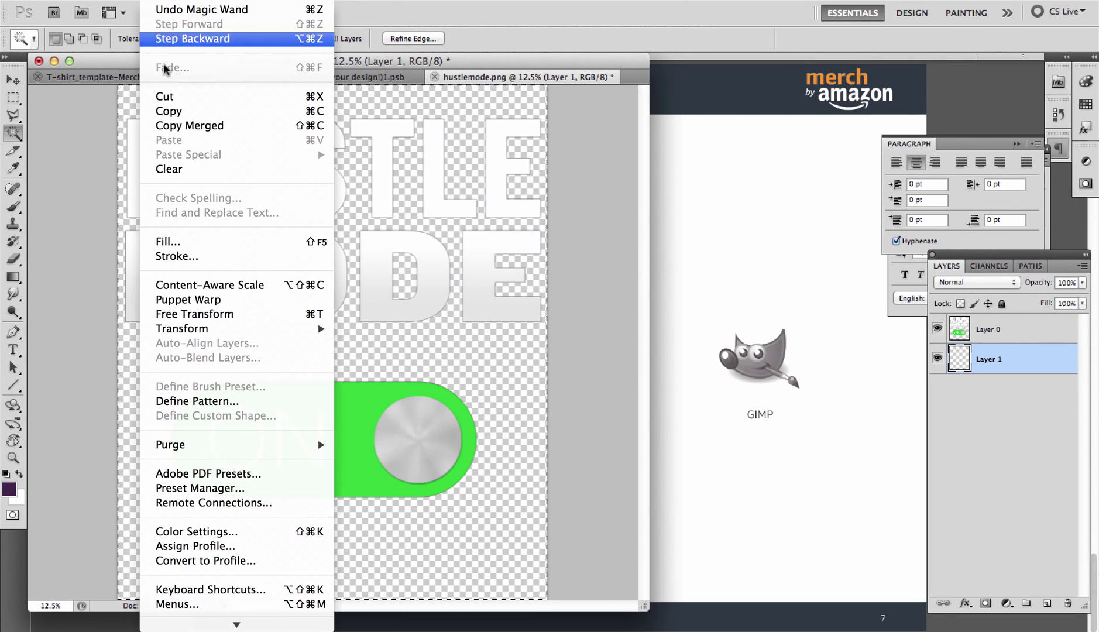
click(178, 241)
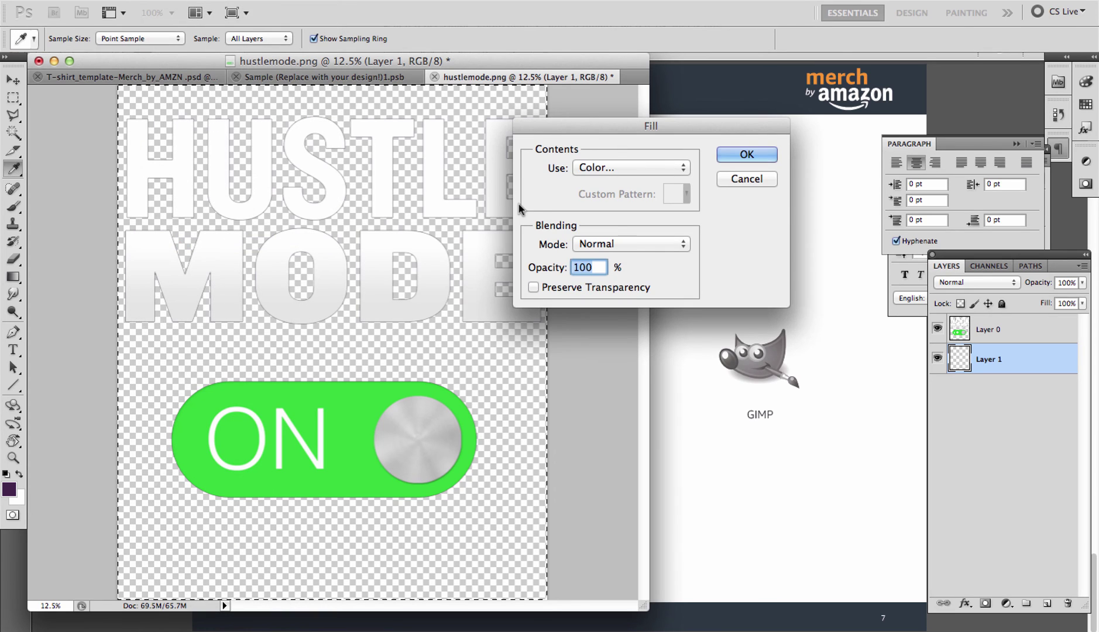
click(594, 172)
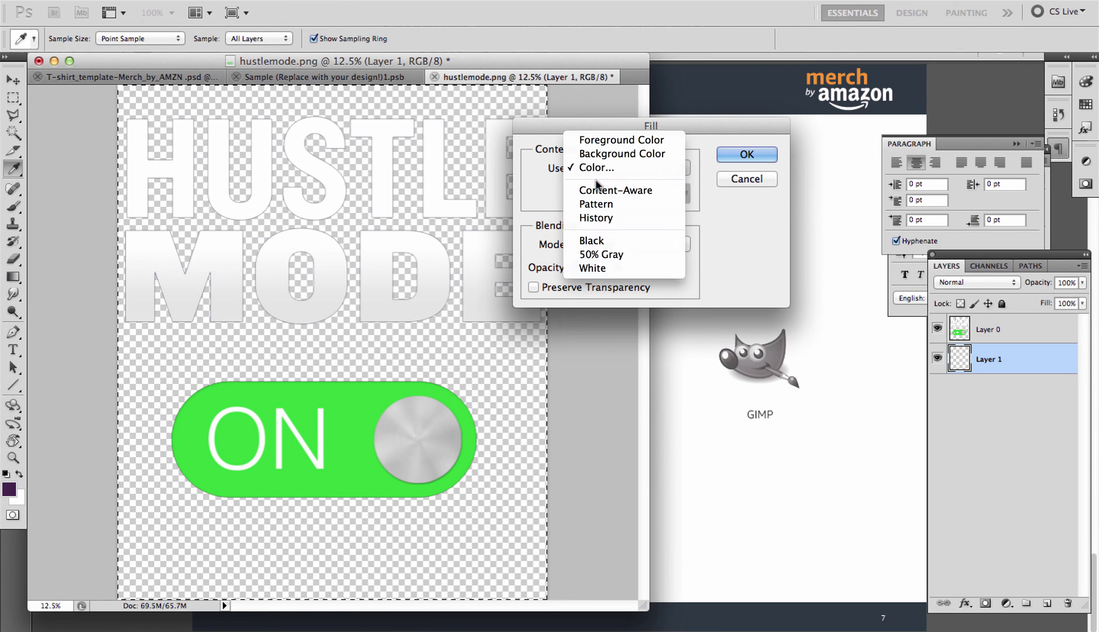
click(613, 269)
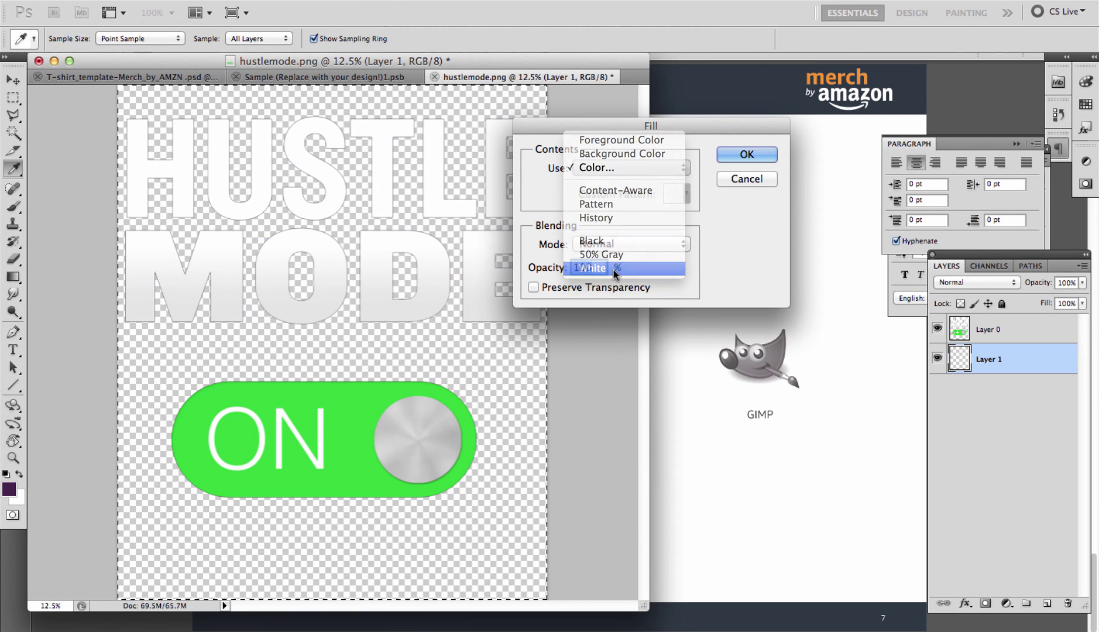
click(724, 160)
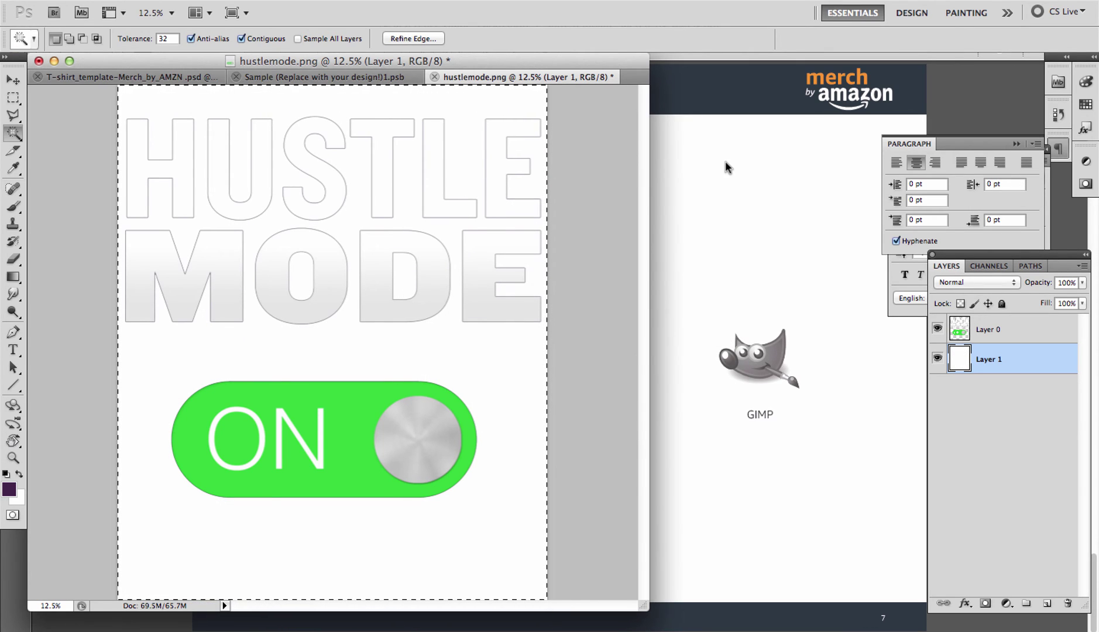
Step: Flatten hustlemode.png into a single background and select the entire canvas
click(1033, 410)
click(270, 2)
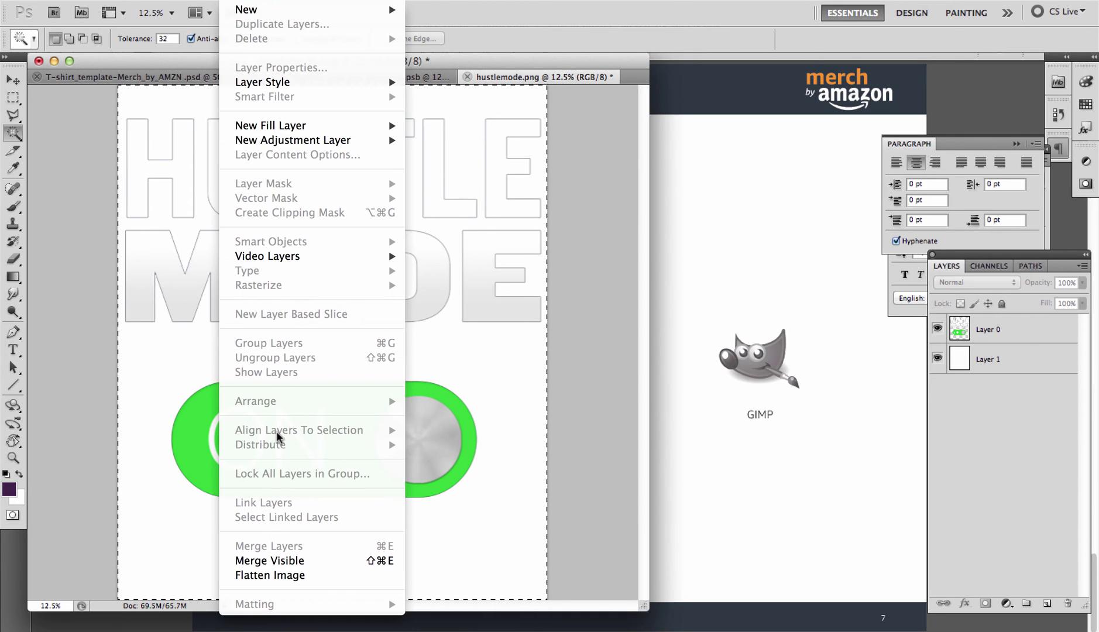
click(284, 576)
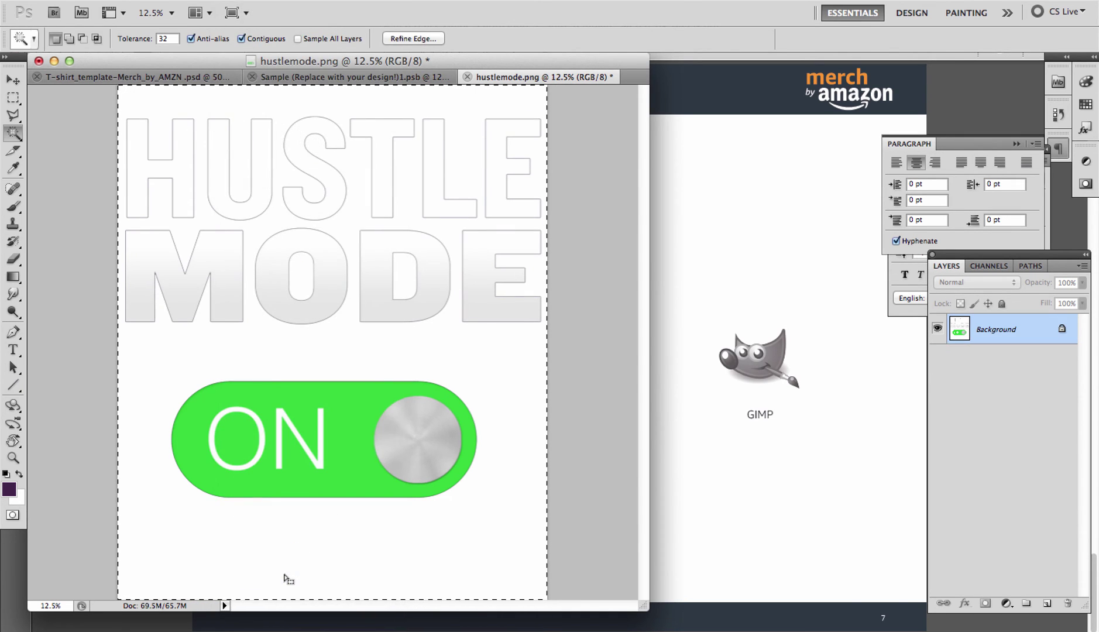
key(super+d)
right_click(205, 190)
click(206, 194)
Step: Paste the design into the Sample document, scale it to 77.78% and centre it on the guides
click(332, 78)
key(super+v)
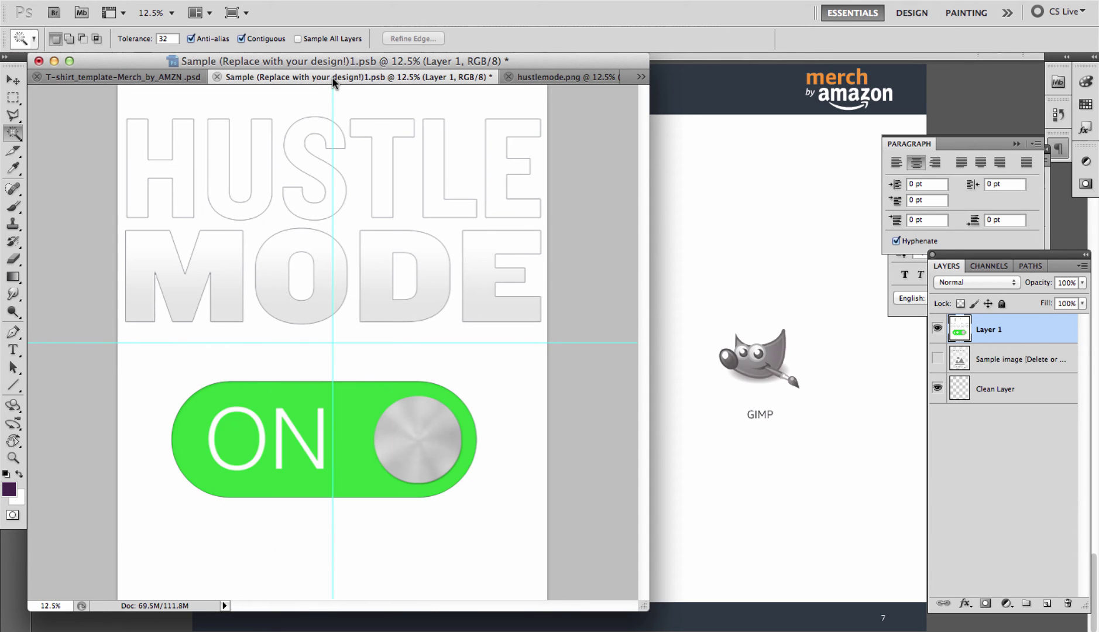
key(super+t)
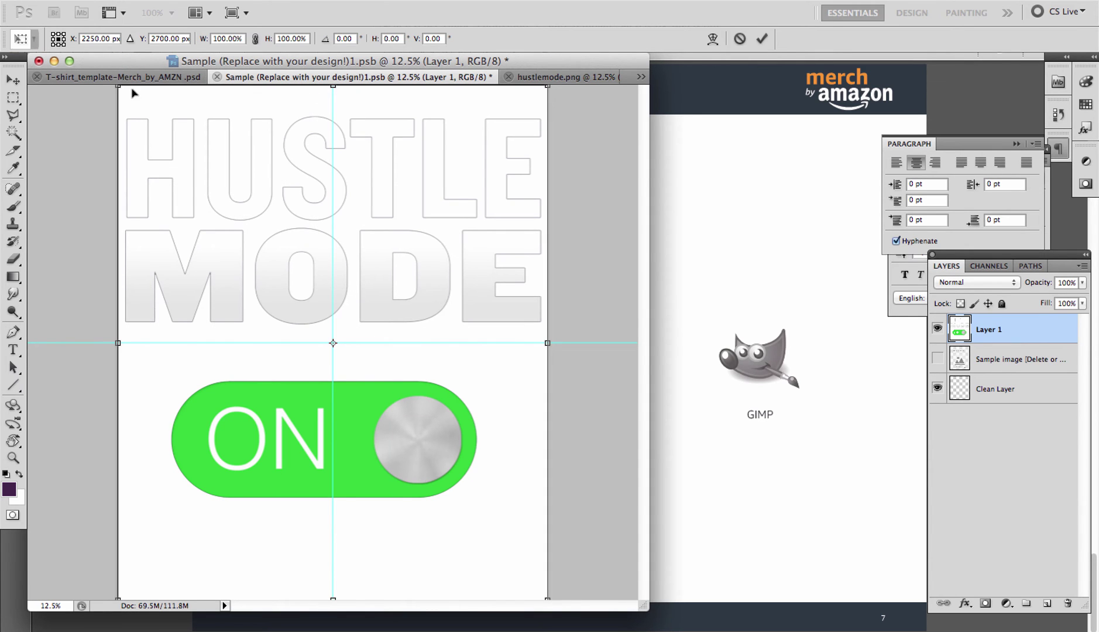
drag(117, 86, 273, 233)
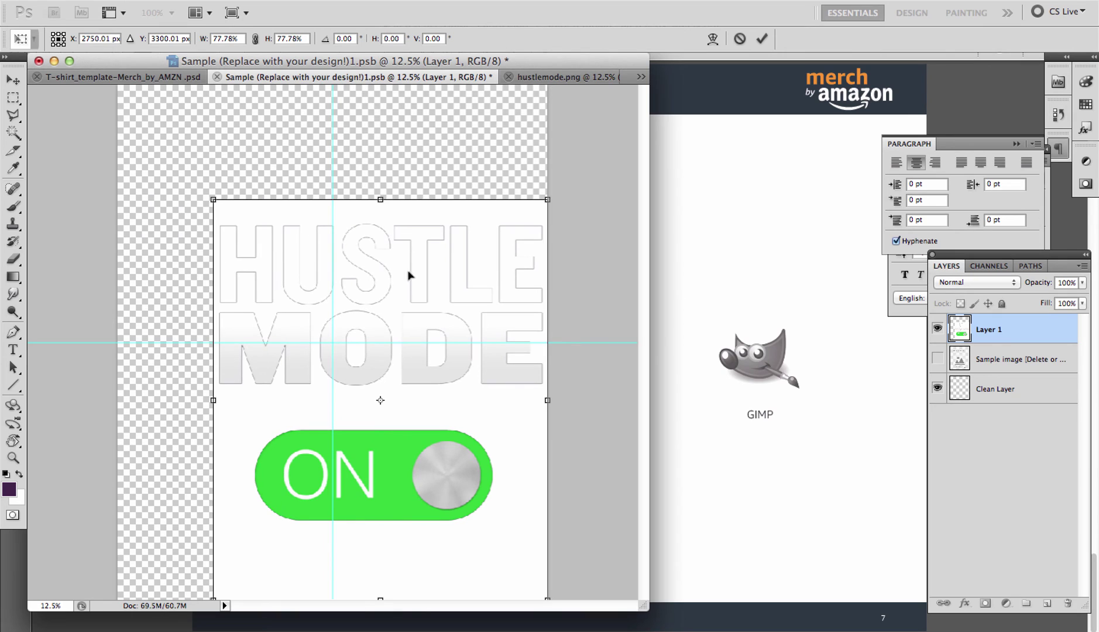
drag(390, 266, 367, 232)
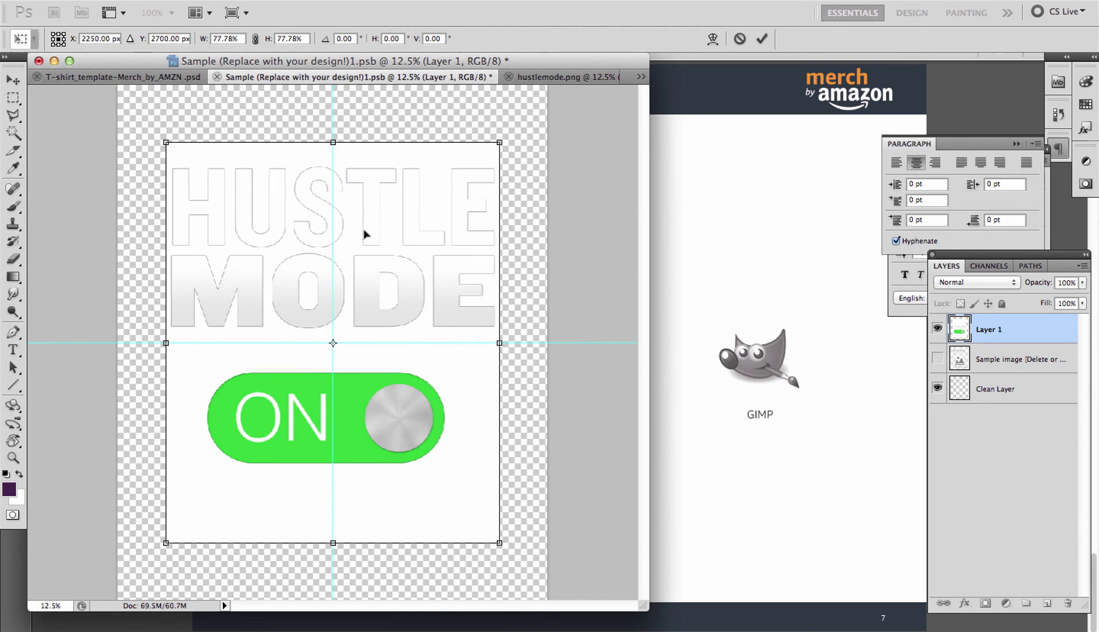
mouse_move(363, 234)
mouse_down()
mouse_move(365, 248)
mouse_move(364, 236)
mouse_up()
Step: Cancel the resize, try a Magic Wand selection, then return to the Sample (Replace with your design!)1.psb document
key(Escape)
key(w)
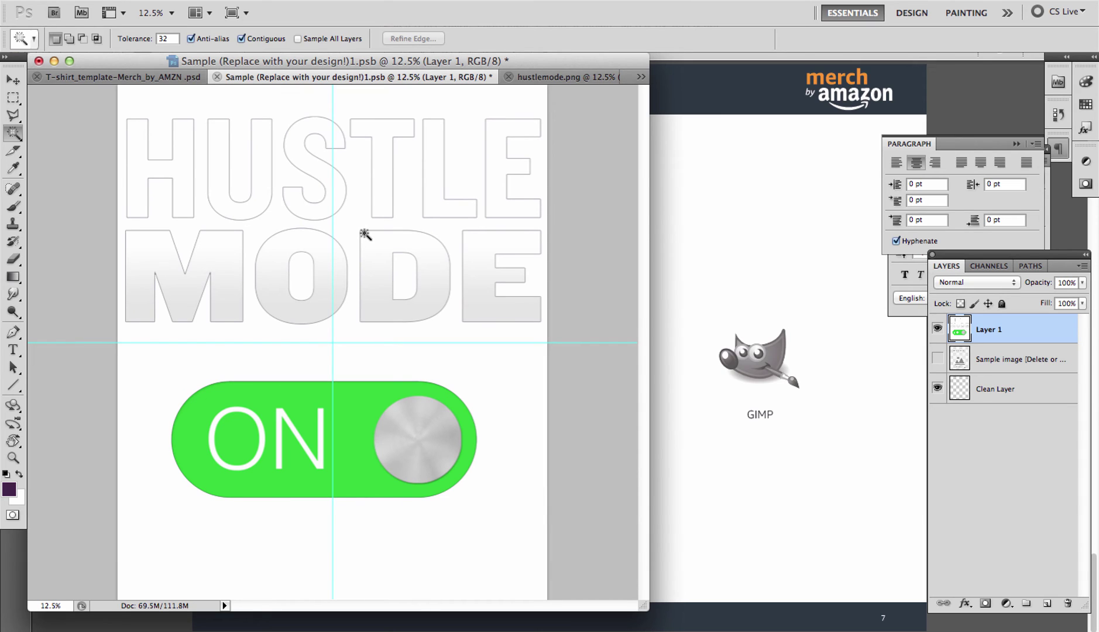
click(365, 233)
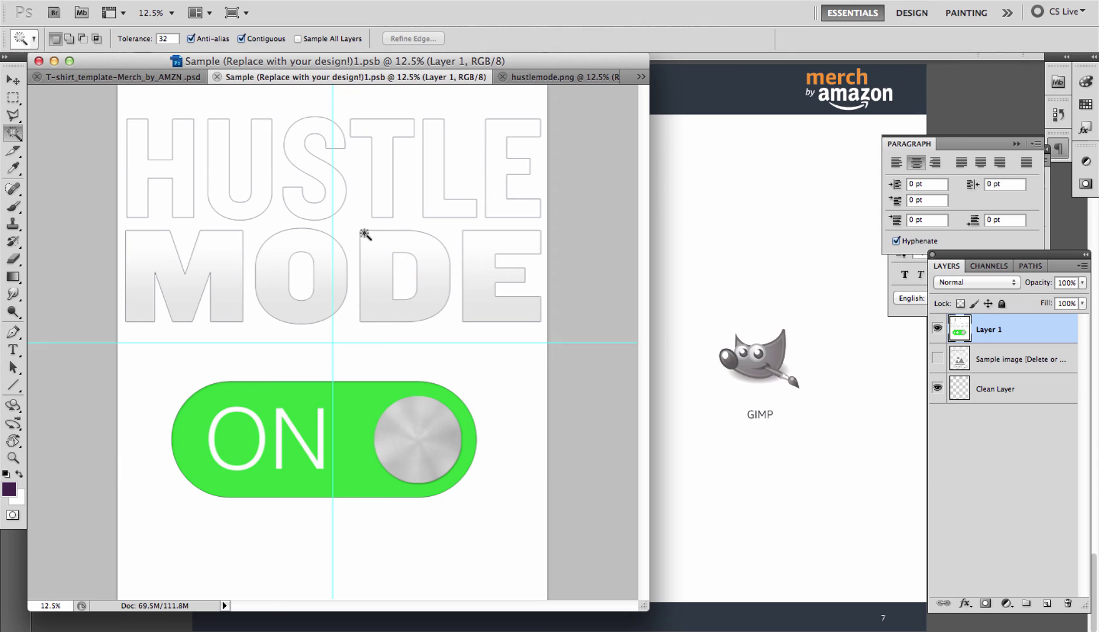
click(122, 76)
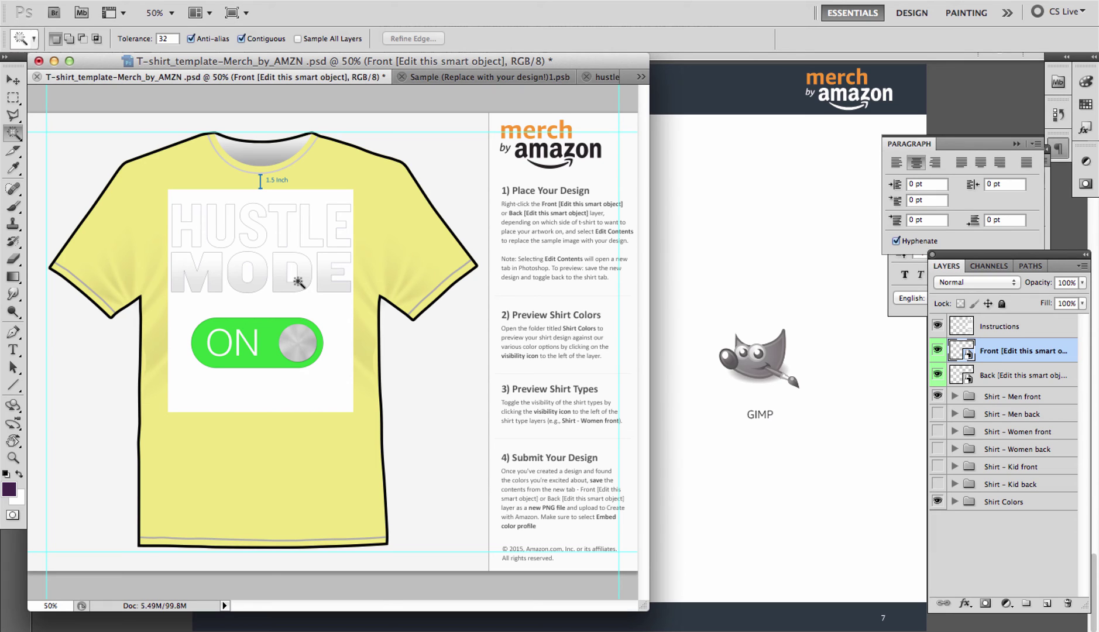
click(450, 77)
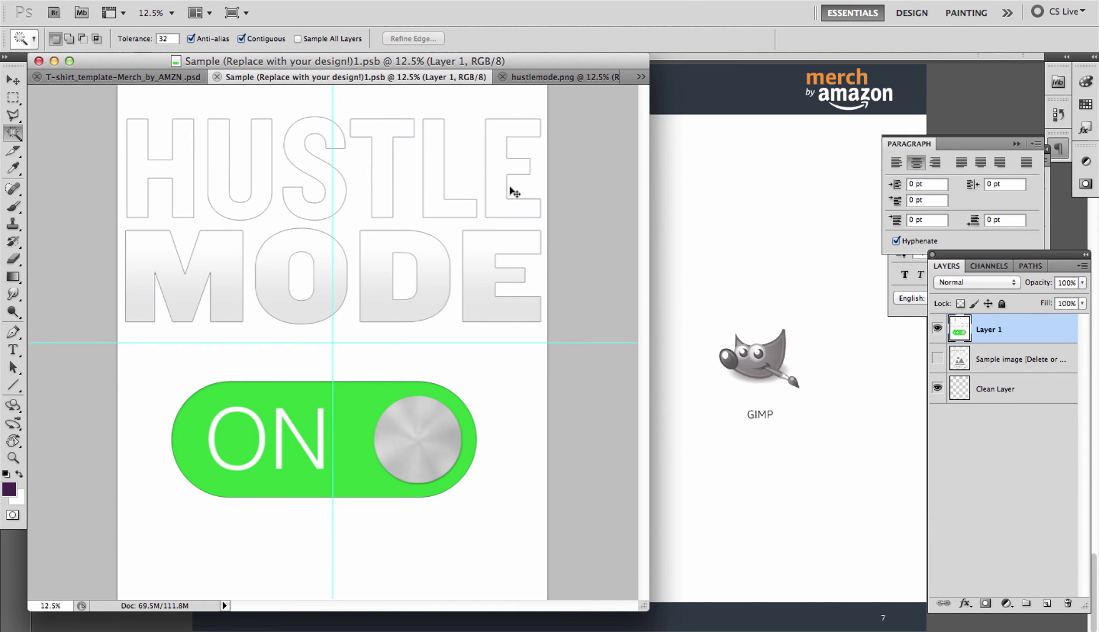
Step: Magic-Wand delete the white background and the O and D counters, then deselect
click(236, 109)
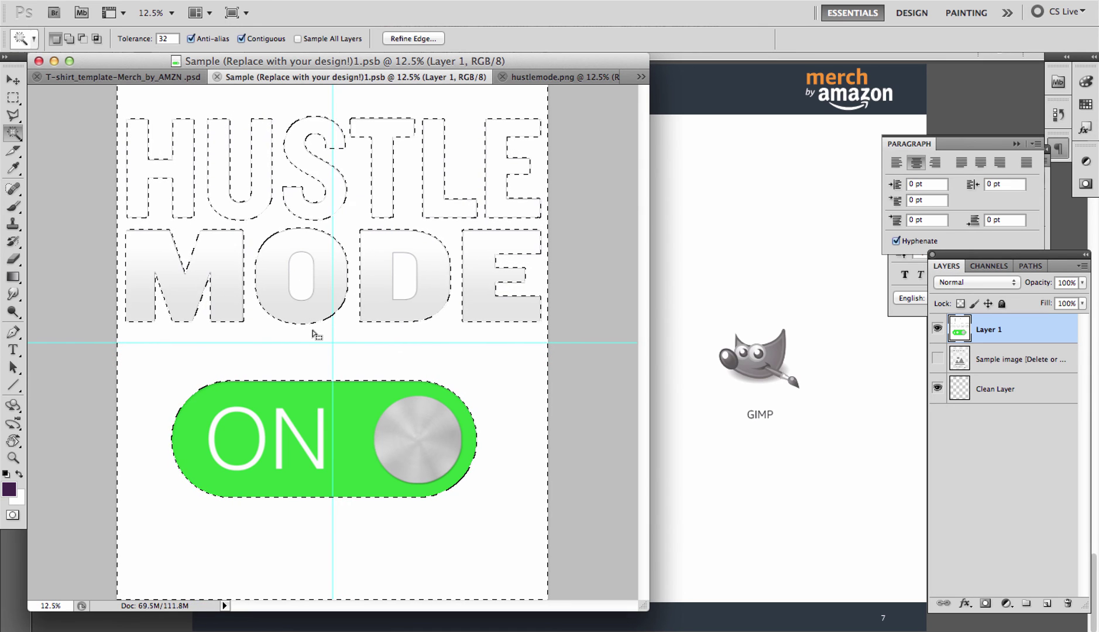
key(Delete)
click(307, 290)
key(Delete)
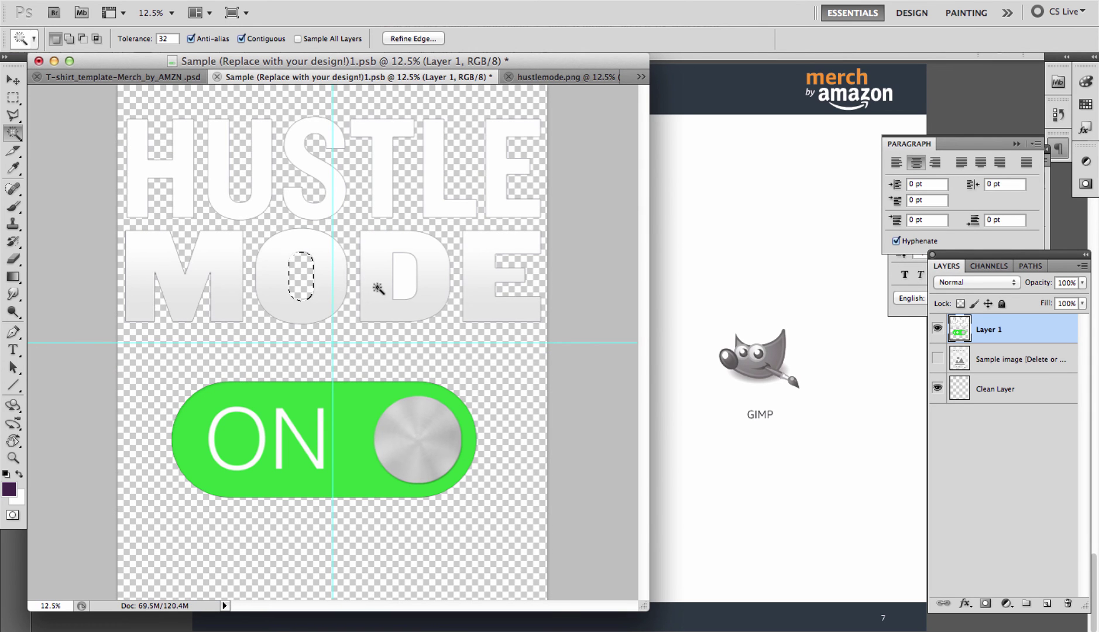
click(404, 287)
key(Delete)
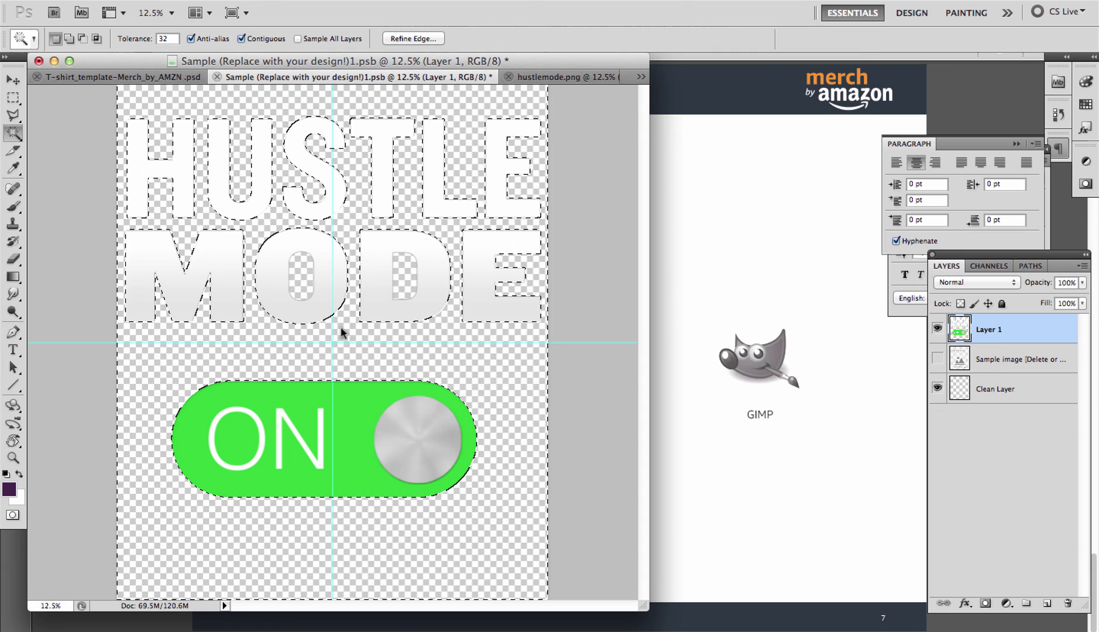
right_click(341, 327)
key(Escape)
key(super+d)
right_click(341, 329)
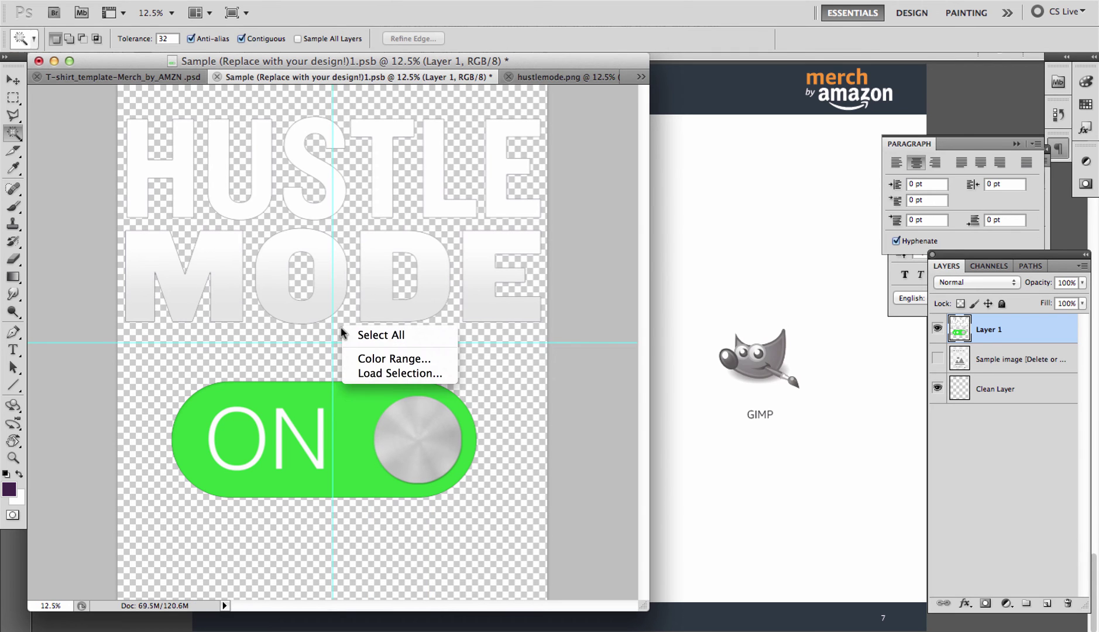
key(Escape)
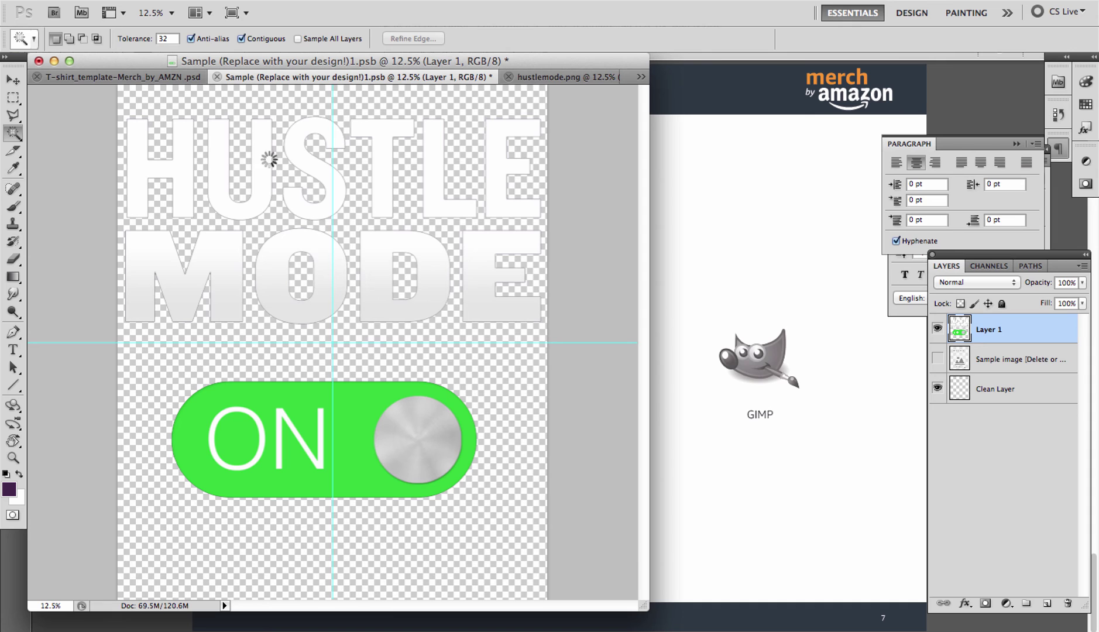
Step: Switch to the T-shirt template and briefly expand the Shirt - Men front and Size metric layer groups
click(144, 76)
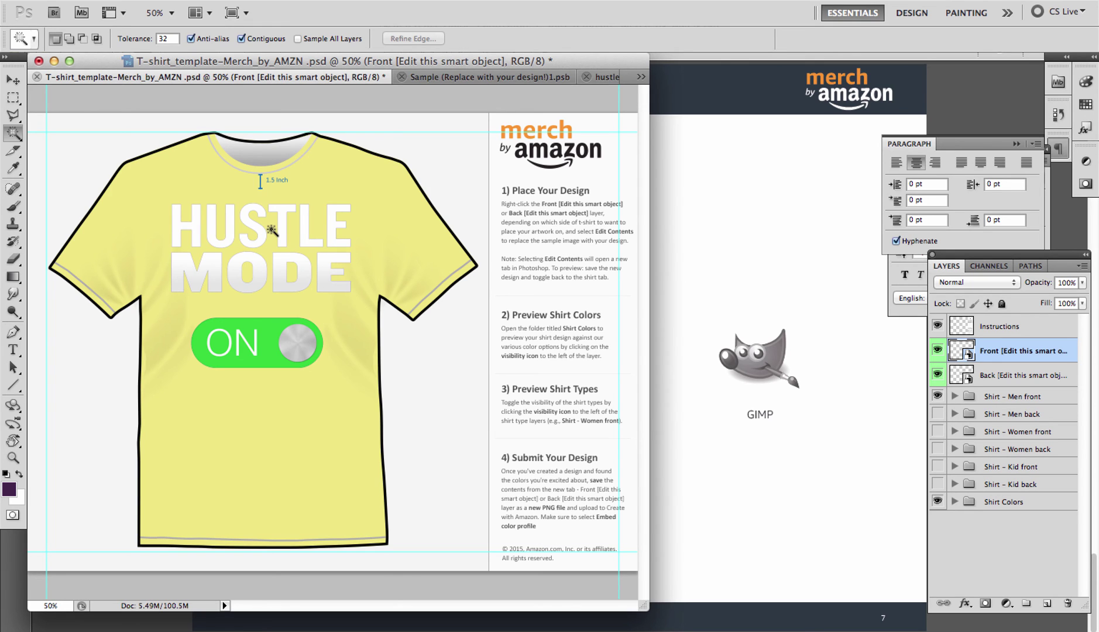
click(954, 396)
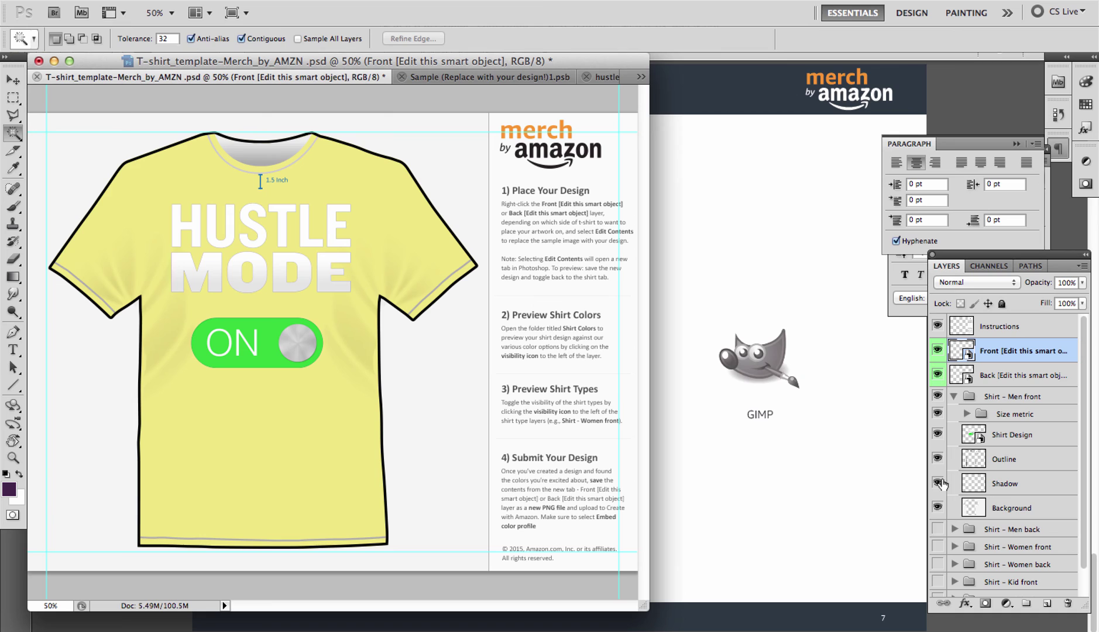
click(966, 413)
click(966, 414)
click(954, 397)
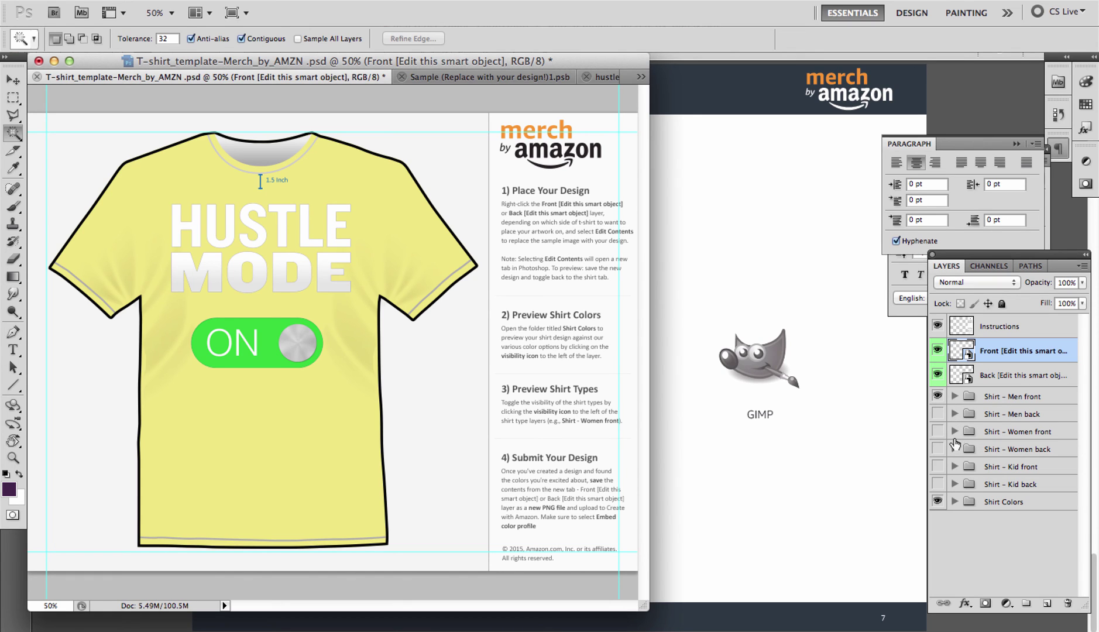
Step: In Shirt Colors, swap the Lemon shirt for Red, then Kelly Green to preview the design
click(952, 501)
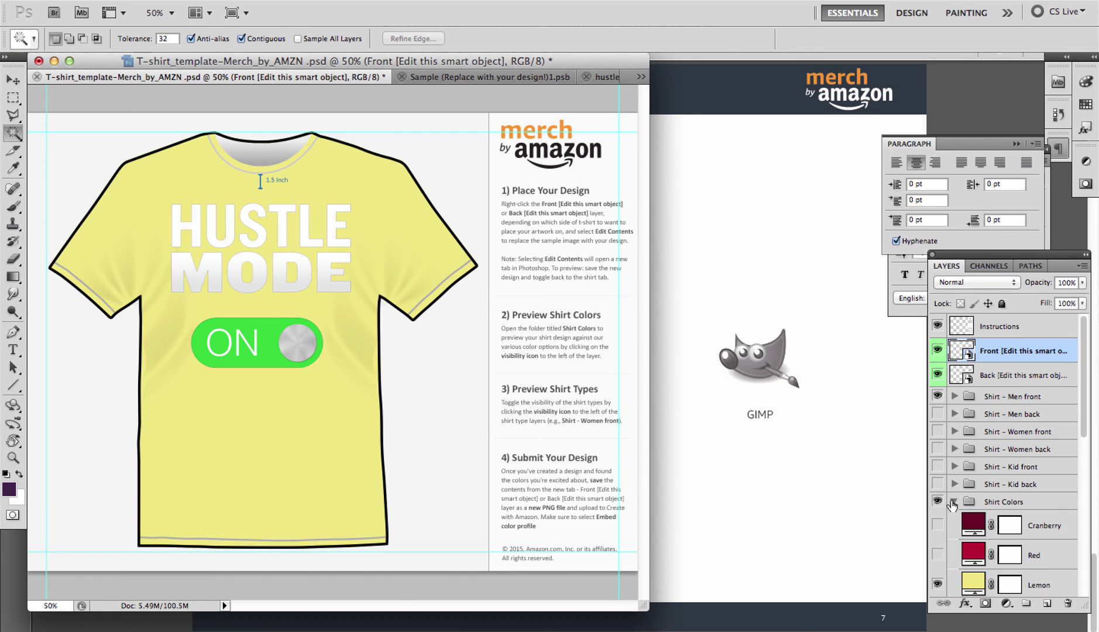
scroll(976, 460, down, 5)
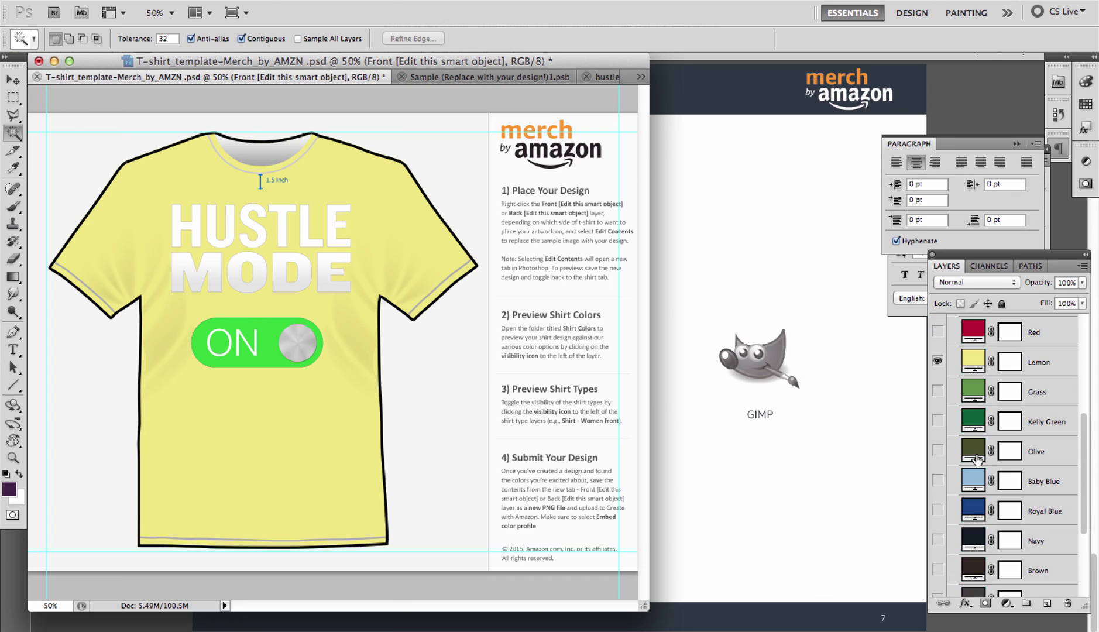
click(937, 332)
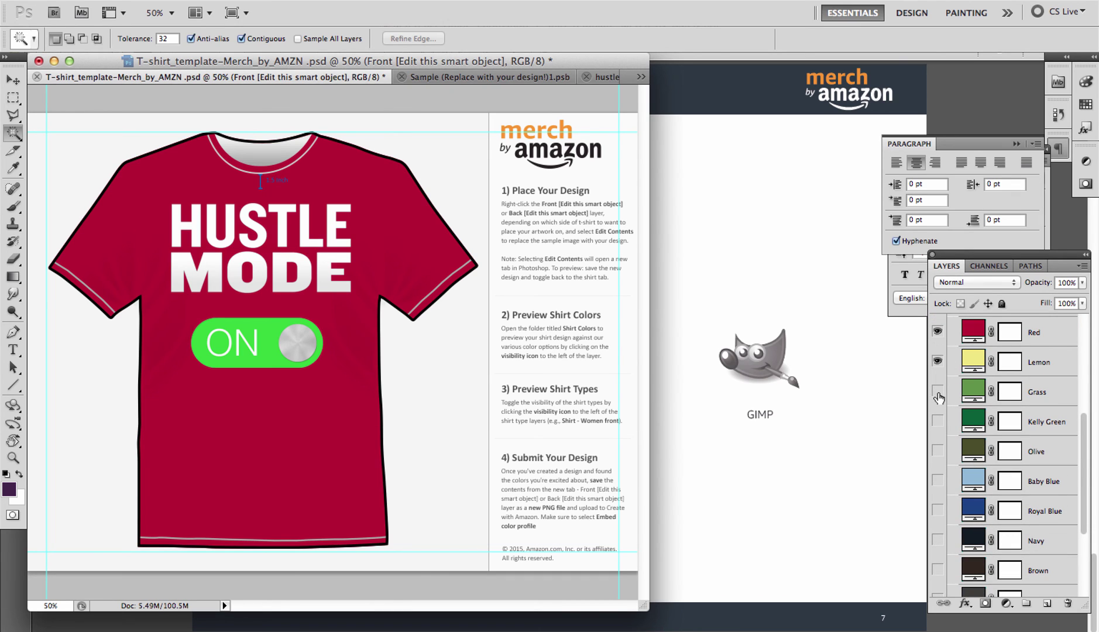
click(937, 420)
click(937, 391)
click(937, 362)
click(937, 332)
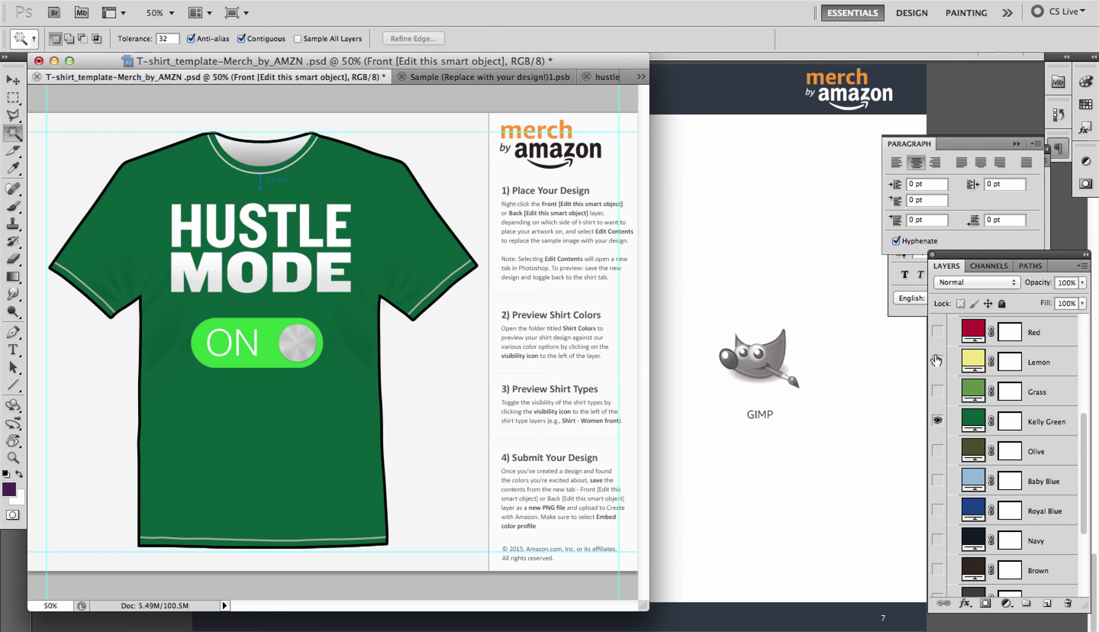
Step: Preview the design on Olive and Baby Blue shirts, then return to the Sample .psb document
click(937, 421)
click(937, 450)
click(937, 481)
click(937, 451)
scroll(938, 450, up, 5)
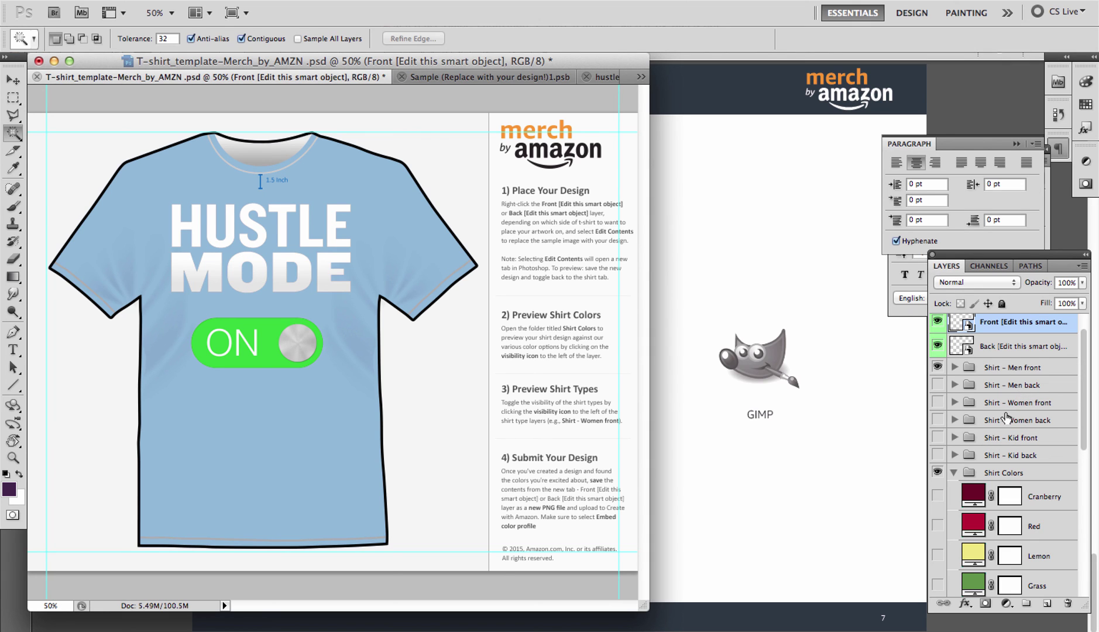
scroll(995, 421, down, 5)
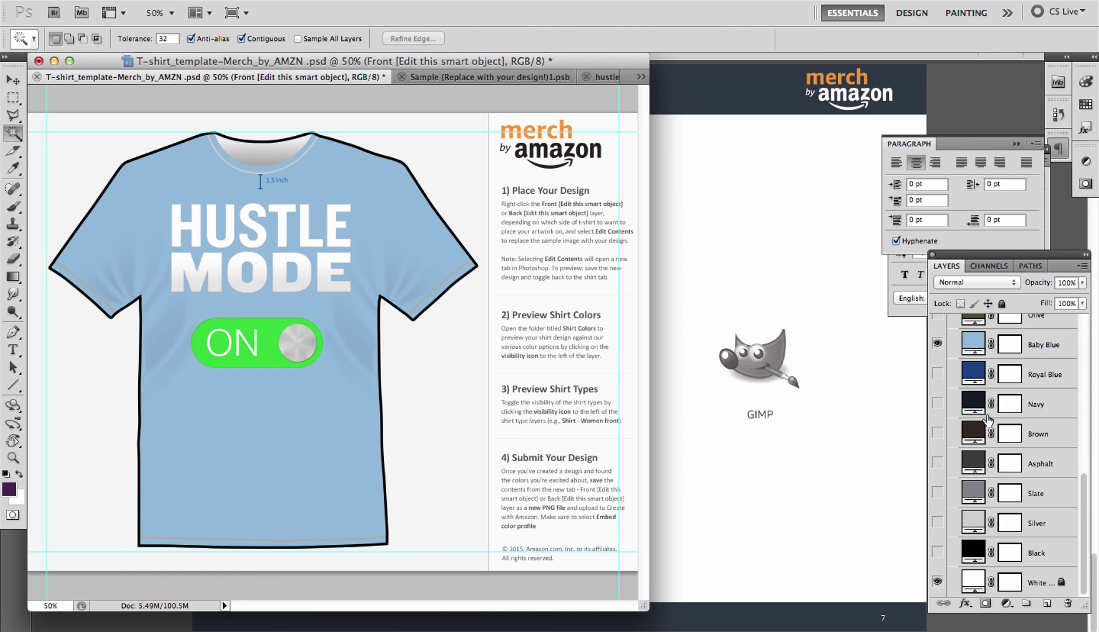
scroll(987, 420, up, 6)
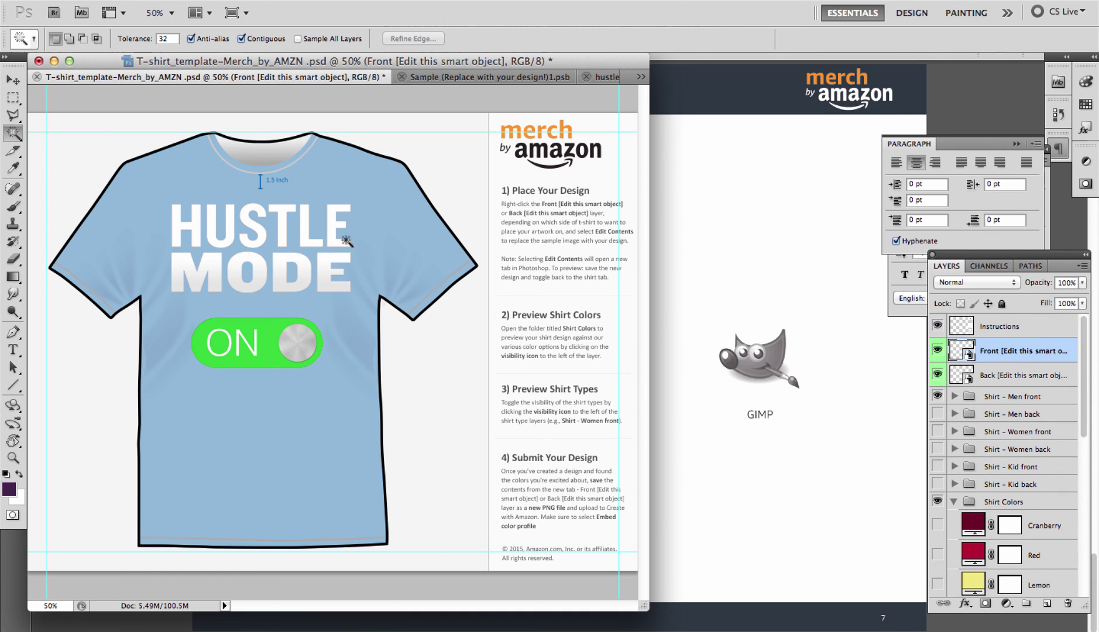
click(424, 80)
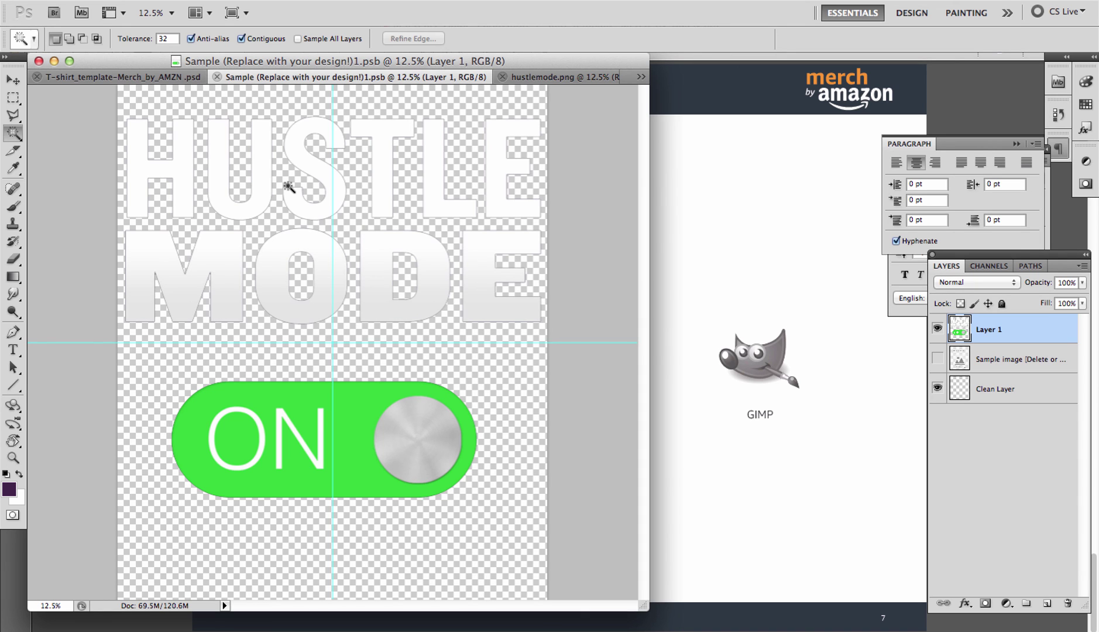
Step: Save the design as PNG named hustleshirt2.png in the Merch folder, without interlacing
key(super+shift+s)
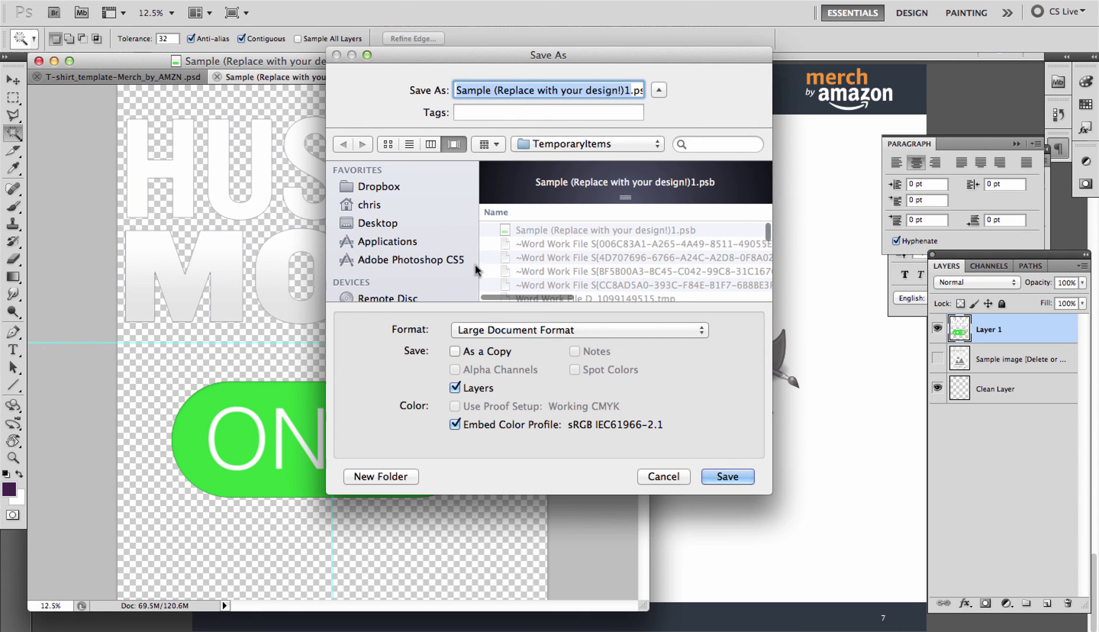
click(539, 331)
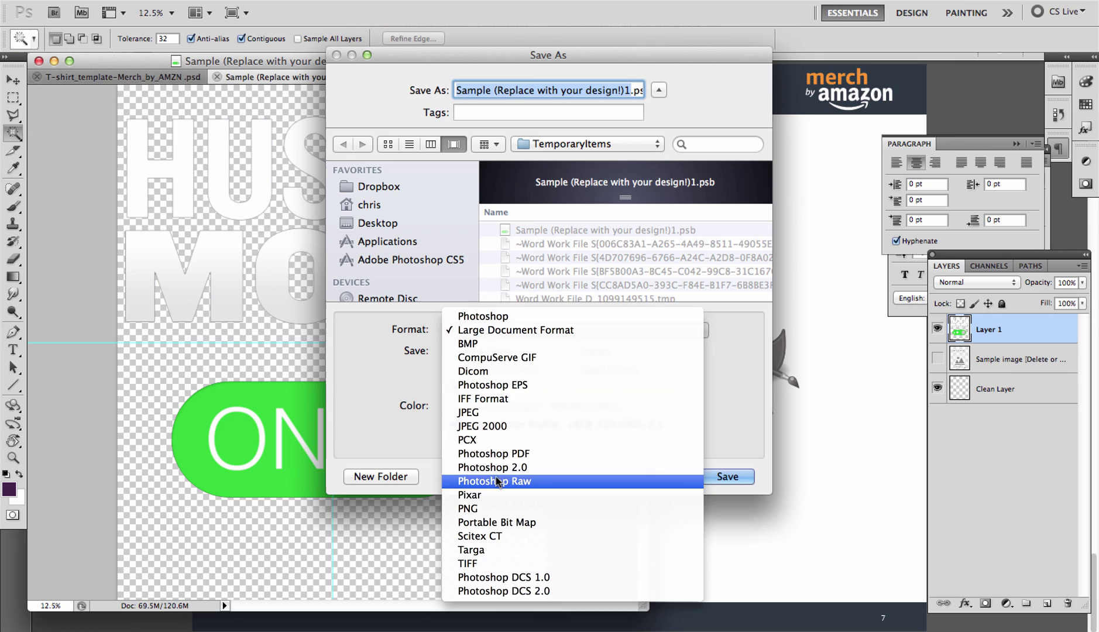
click(480, 507)
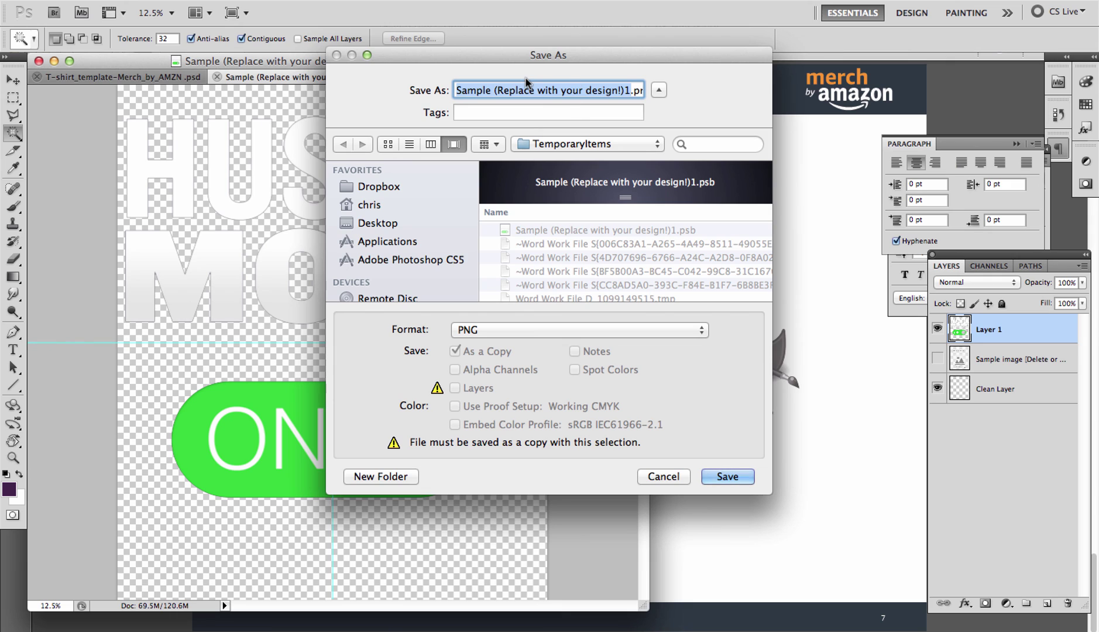
text(hustleshirt)
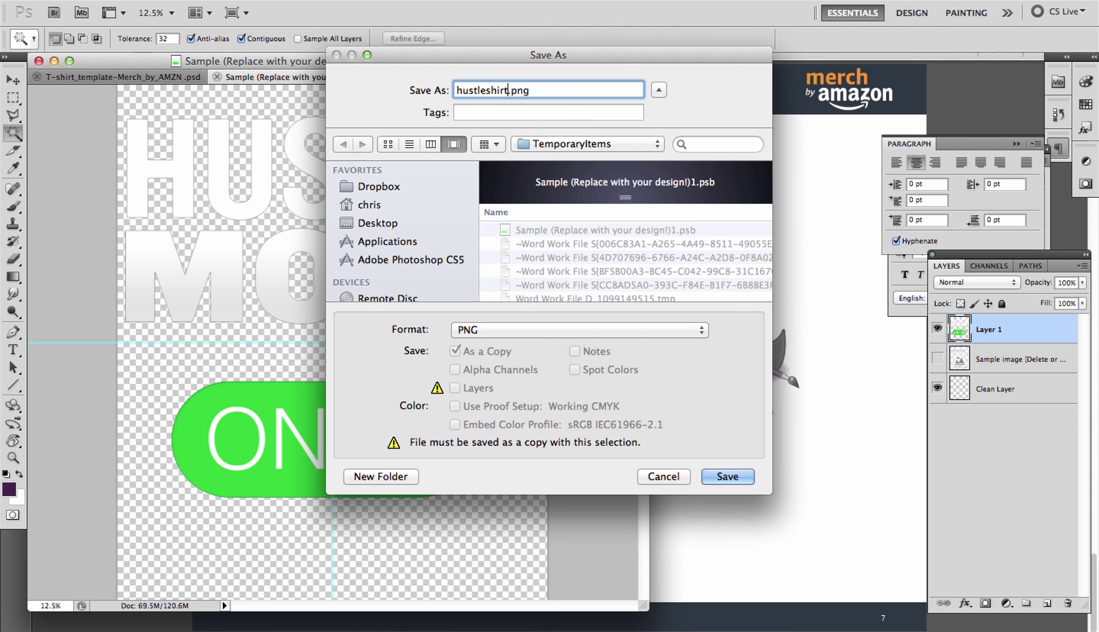
text(2)
click(584, 144)
click(558, 305)
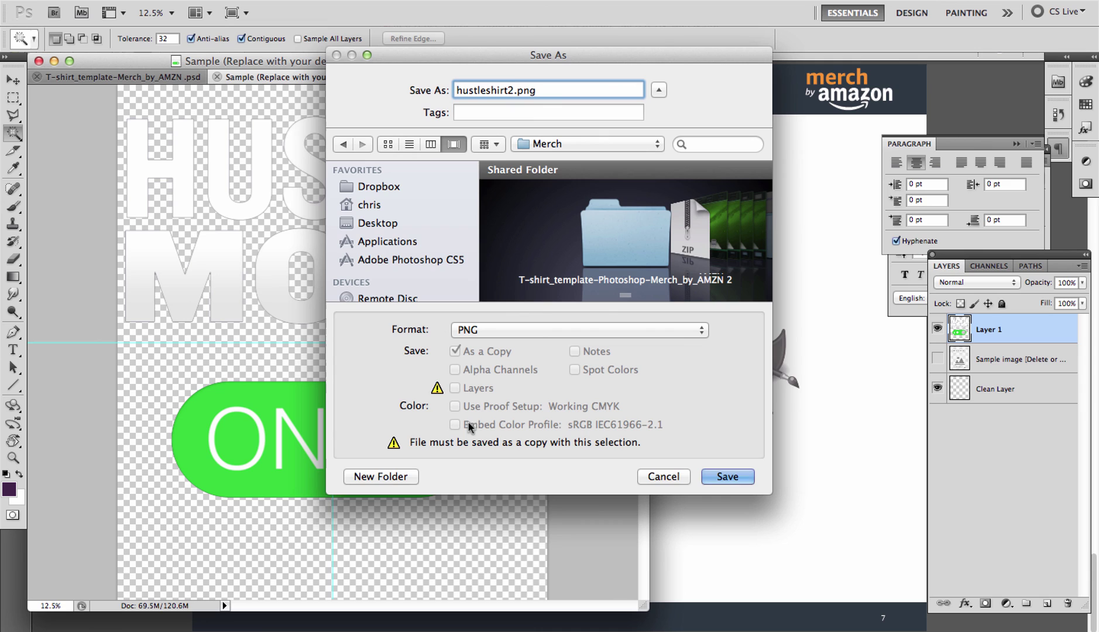
click(721, 476)
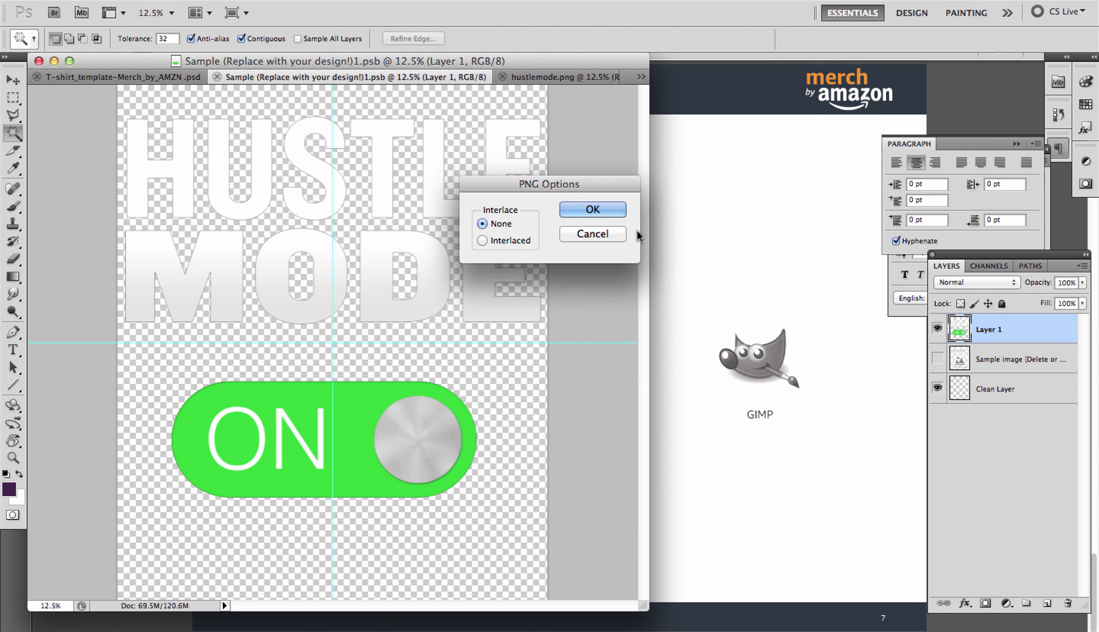
click(607, 212)
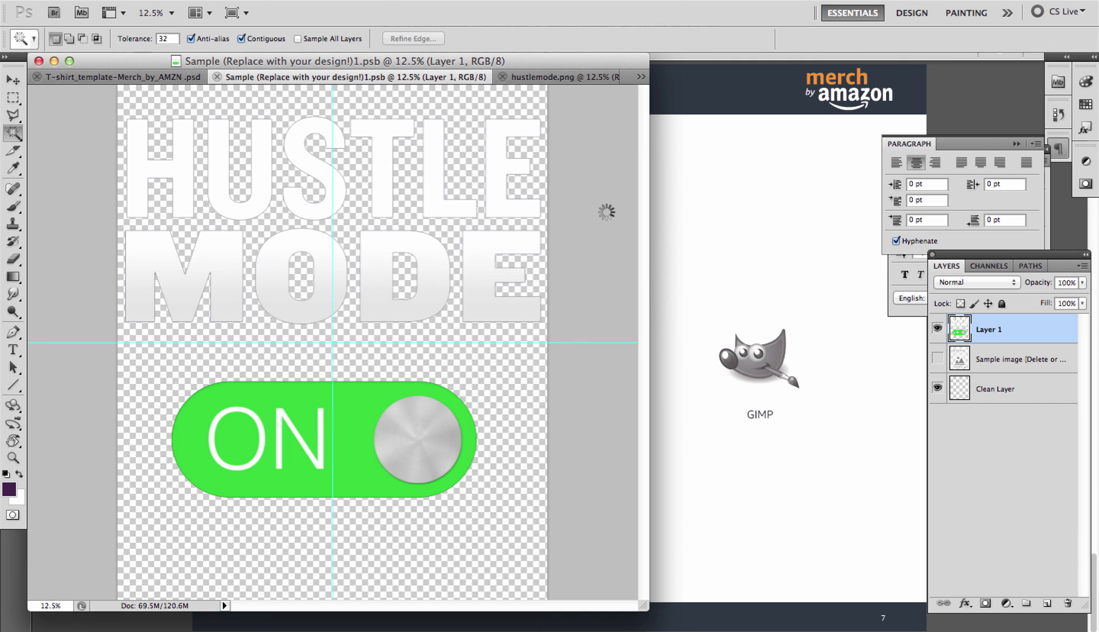